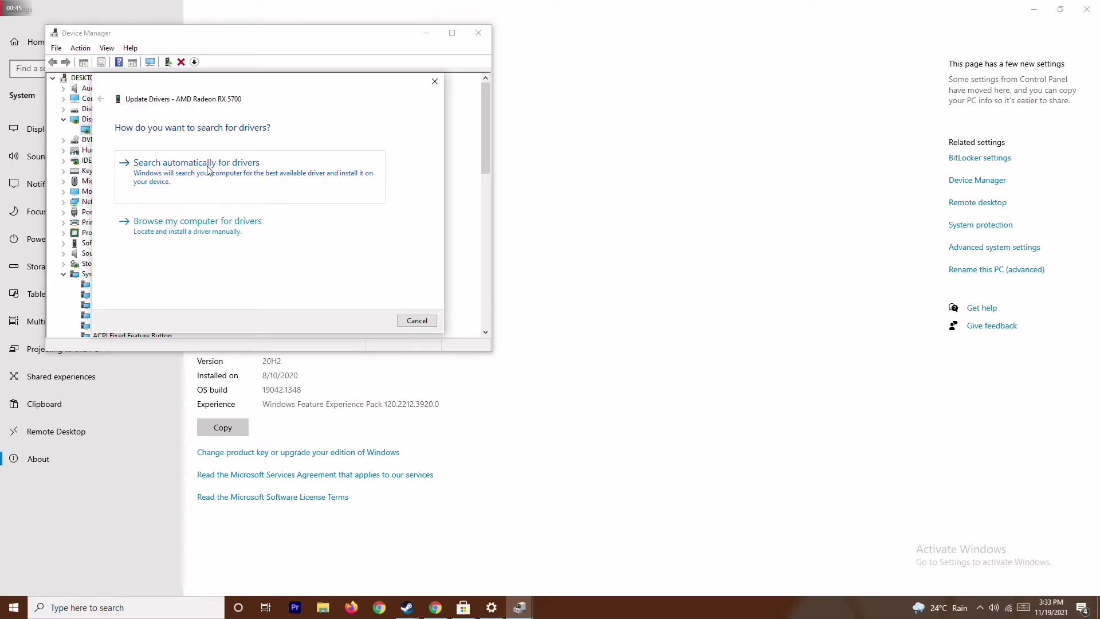
- Search automatically for an updated AMD Radeon RX 5700 display driver, and close Device Manager and the system settings when done
left_click(210, 170)
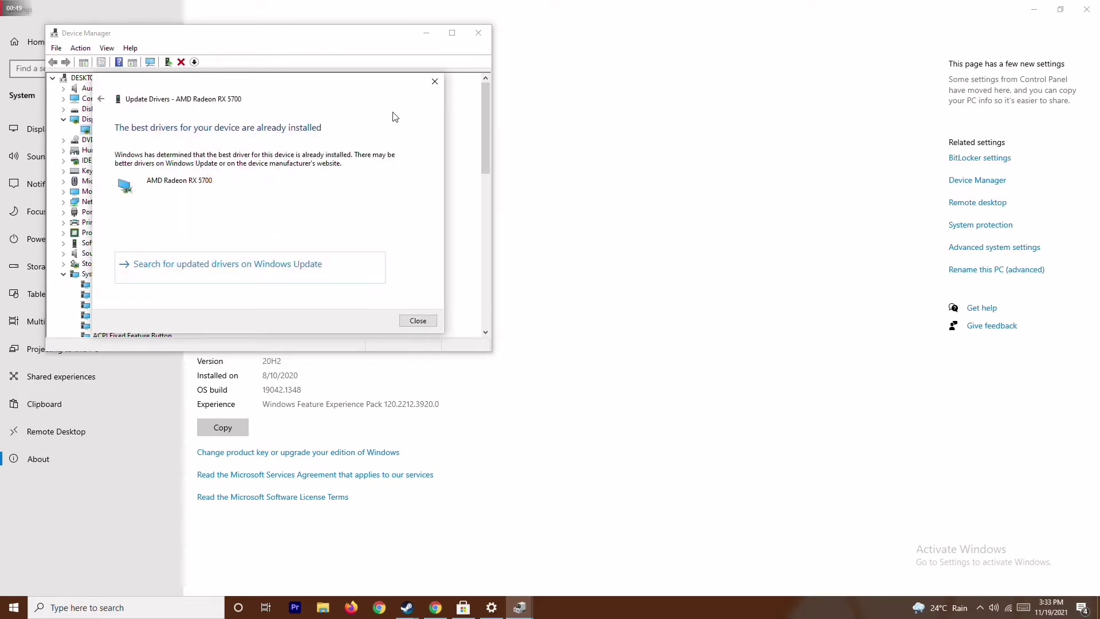
left_click(434, 82)
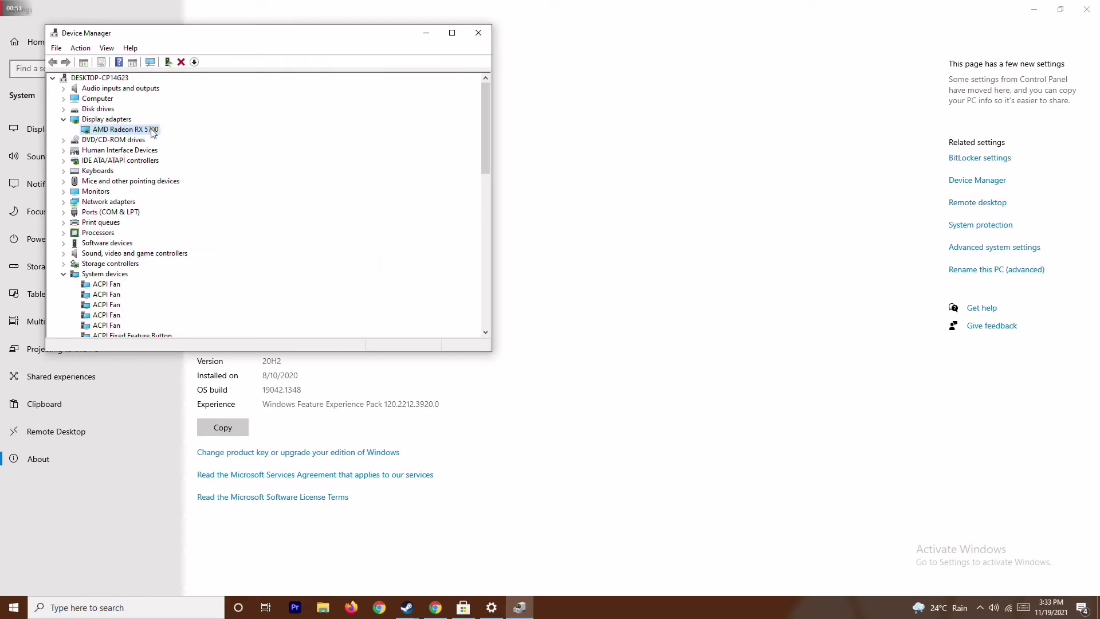
left_click(63, 119)
left_click(64, 264)
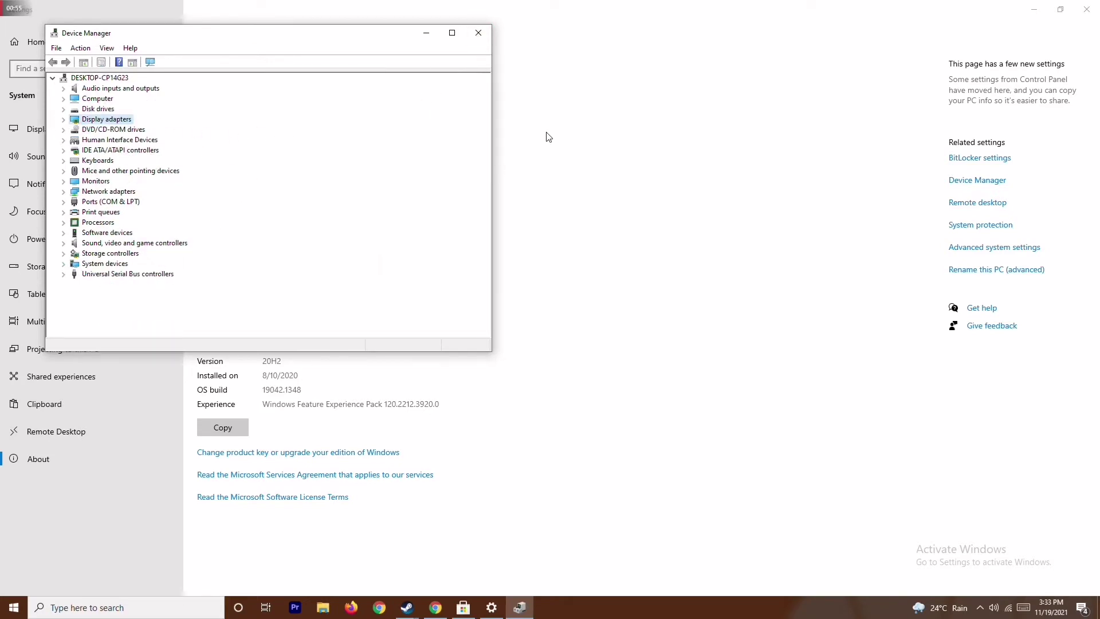
left_click(479, 34)
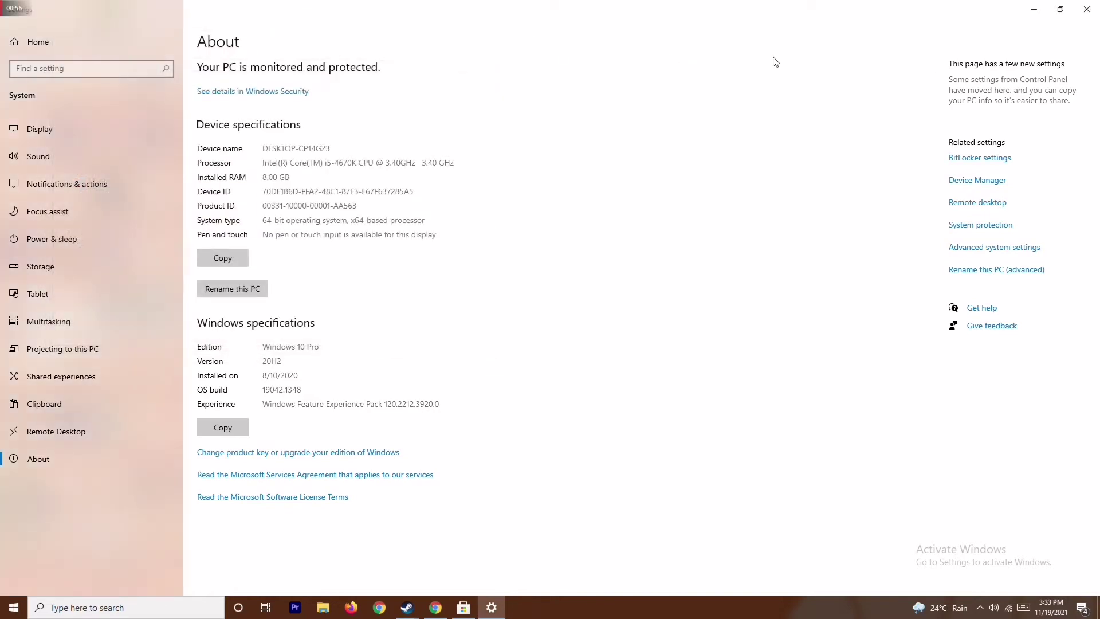
left_click(1085, 9)
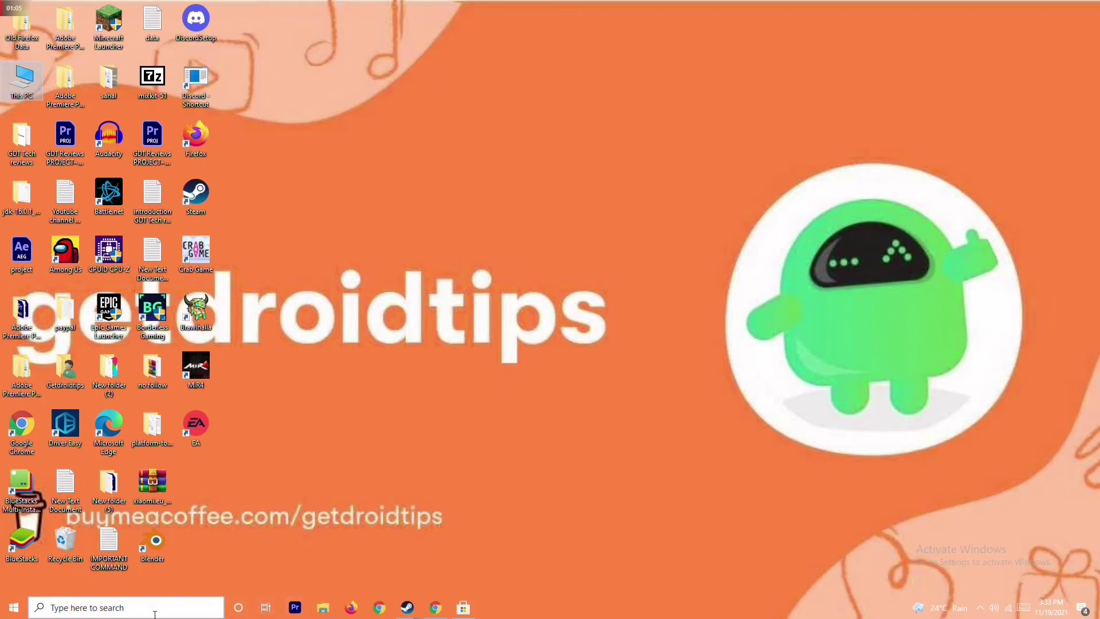
- Open the Windows Update page in Settings to review the update status, and close Settings
left_click(116, 606)
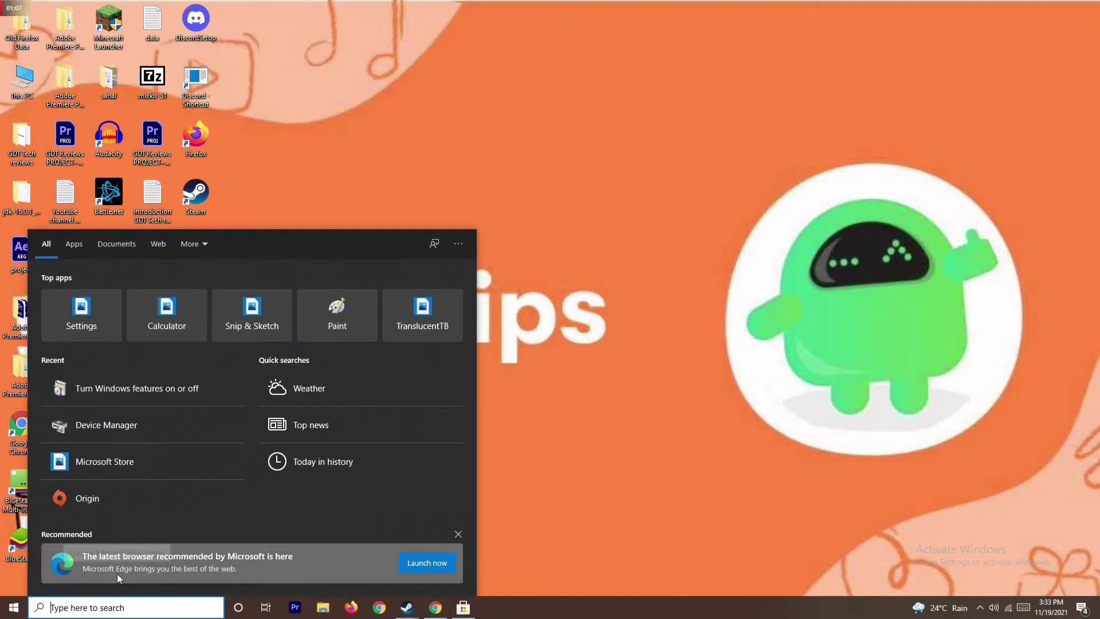
type("sett")
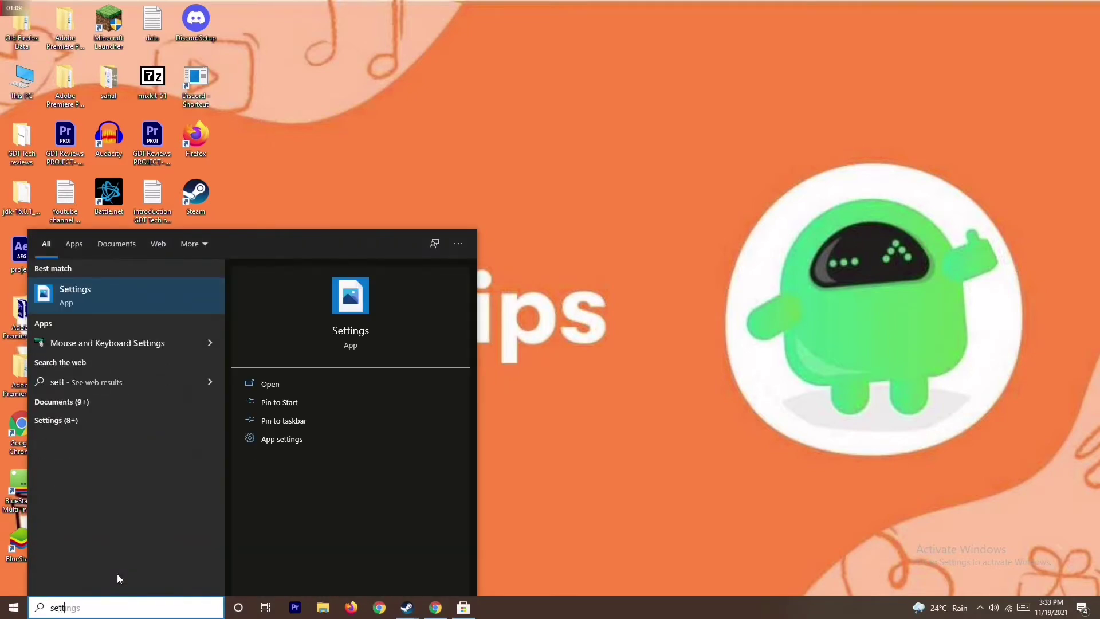
left_click(156, 296)
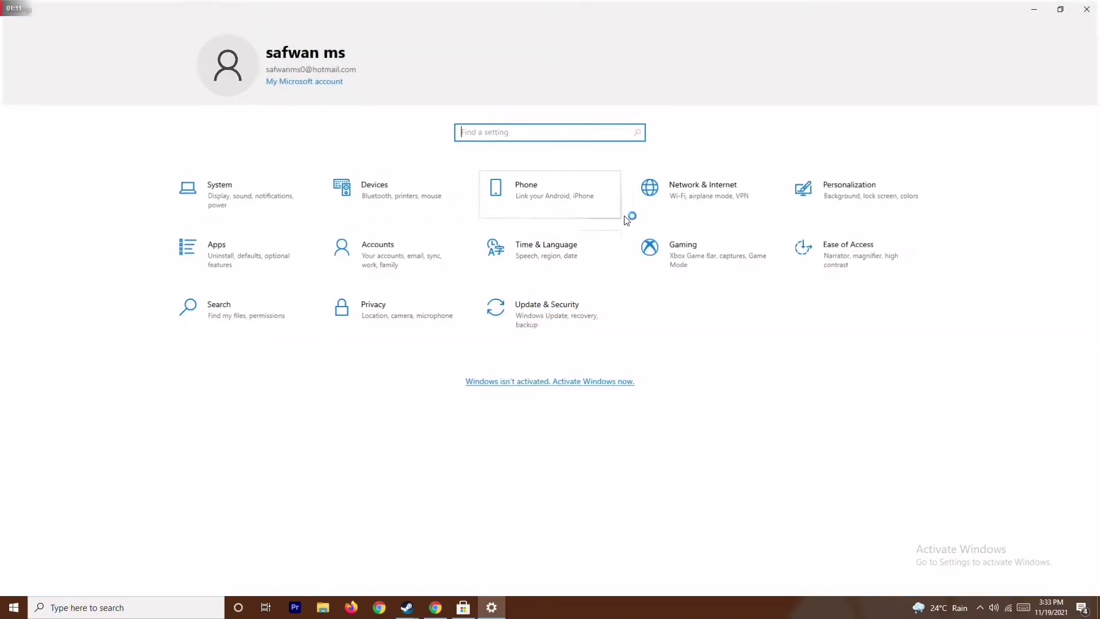
left_click(559, 308)
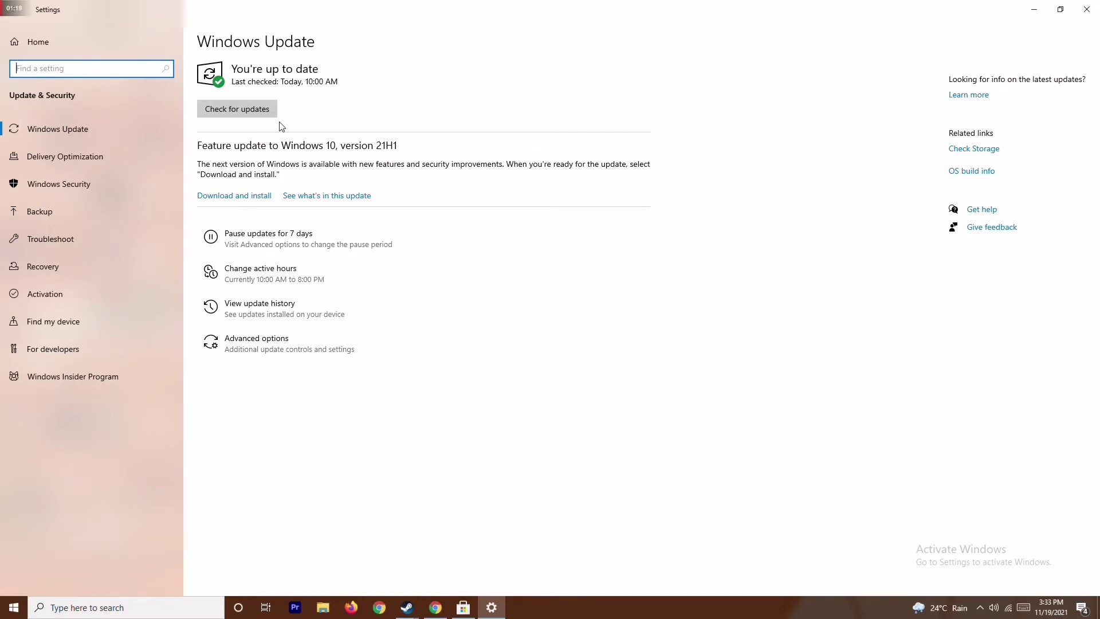
left_click(1086, 9)
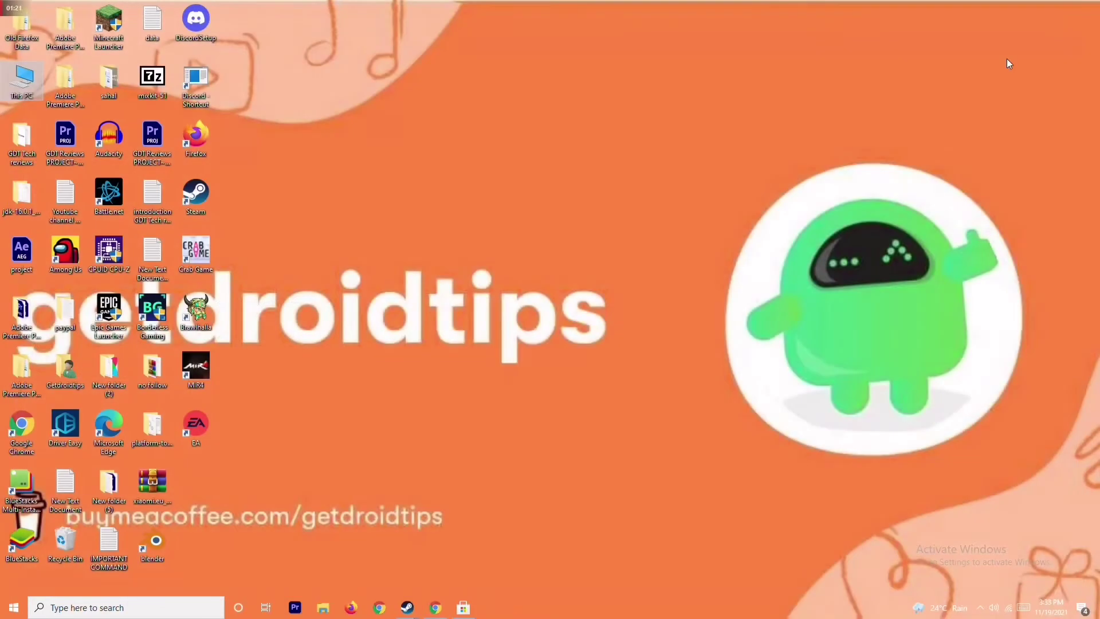
right_click(672, 205)
left_click(603, 263)
- End the Microsoft Store task in Task Manager and close Task Manager
right_click(582, 608)
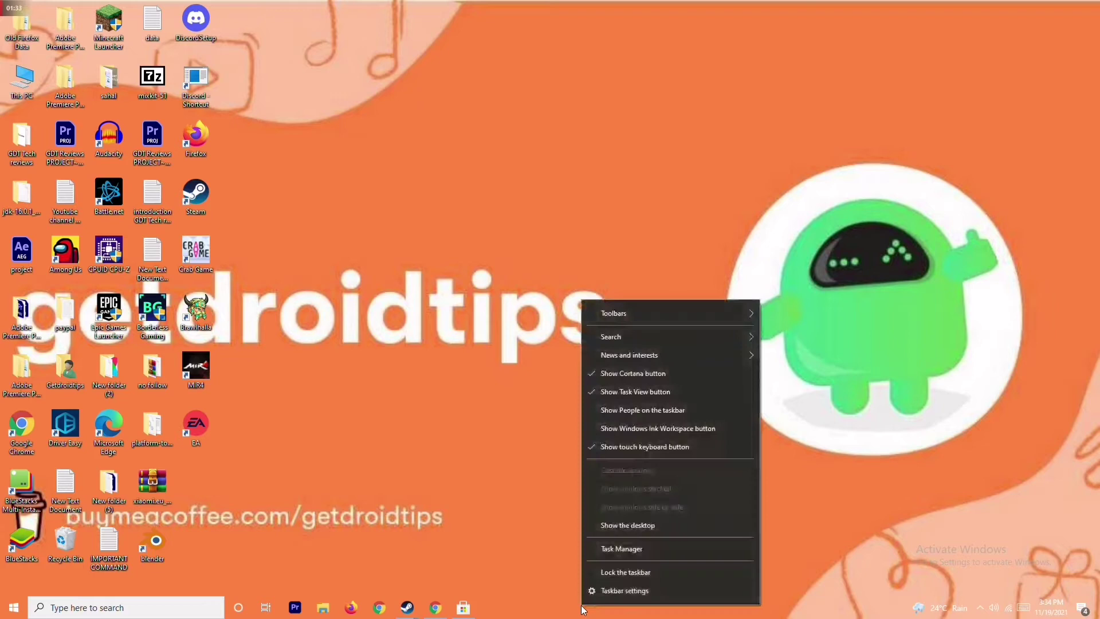
left_click(657, 550)
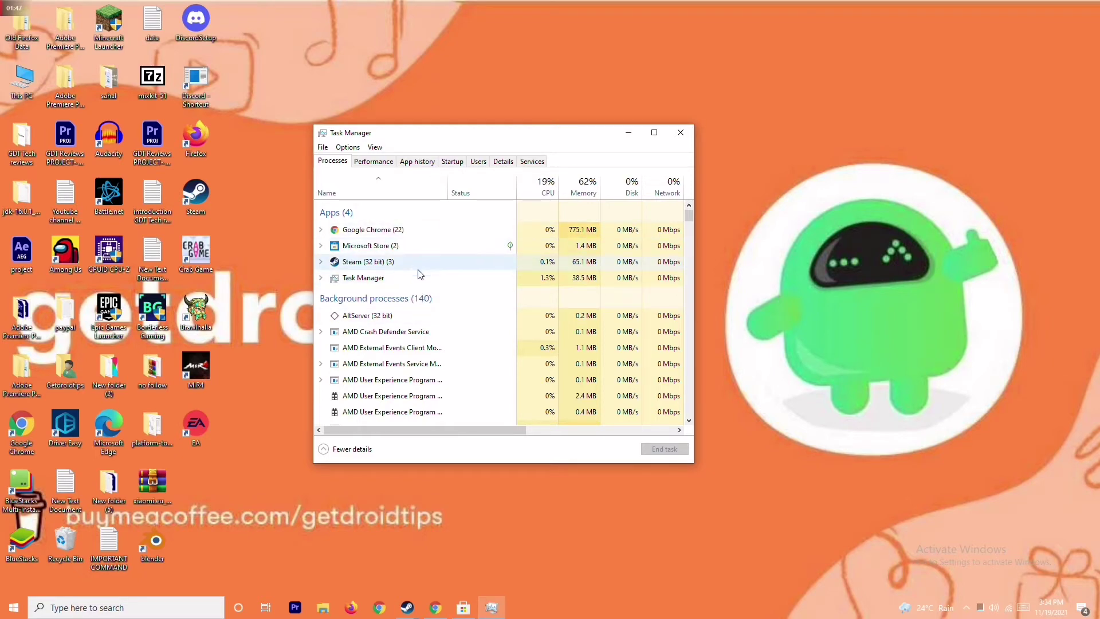
left_click(428, 246)
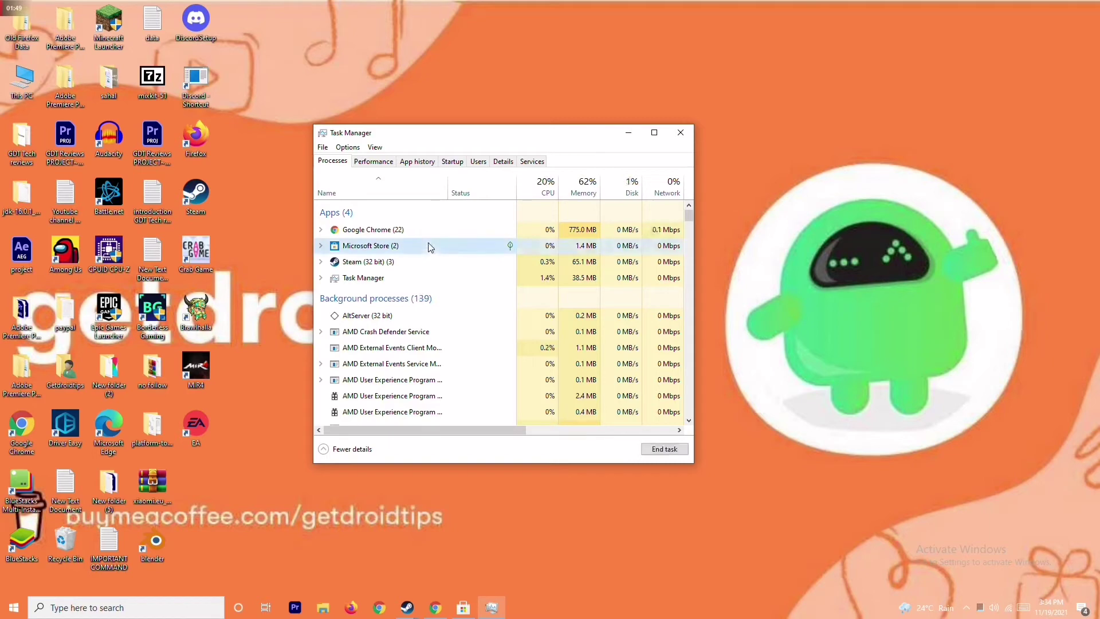
right_click(467, 251)
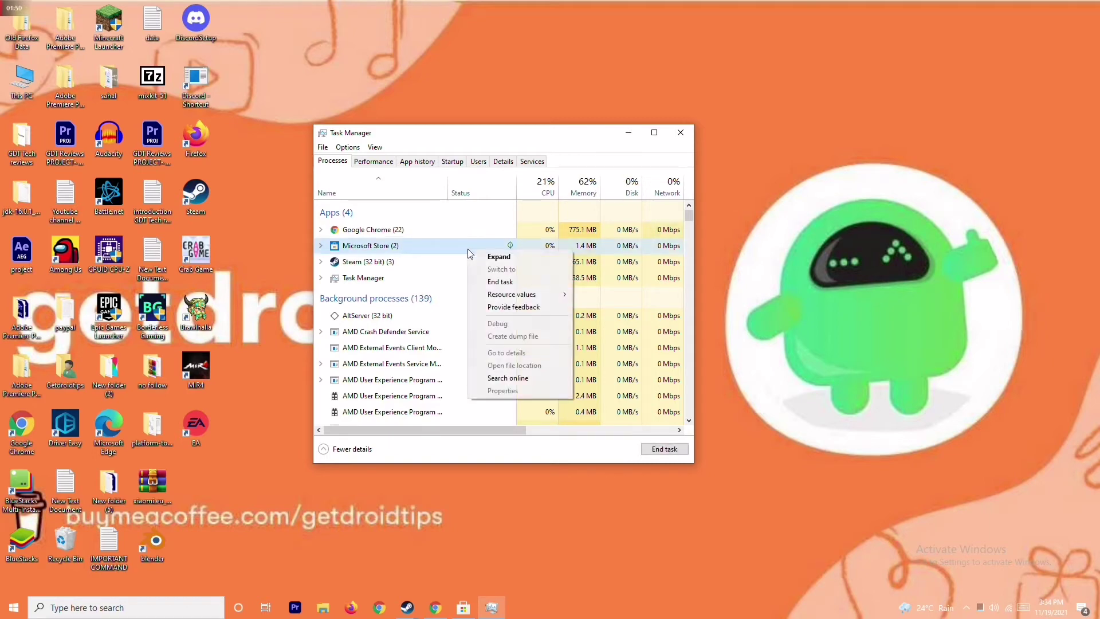
left_click(470, 282)
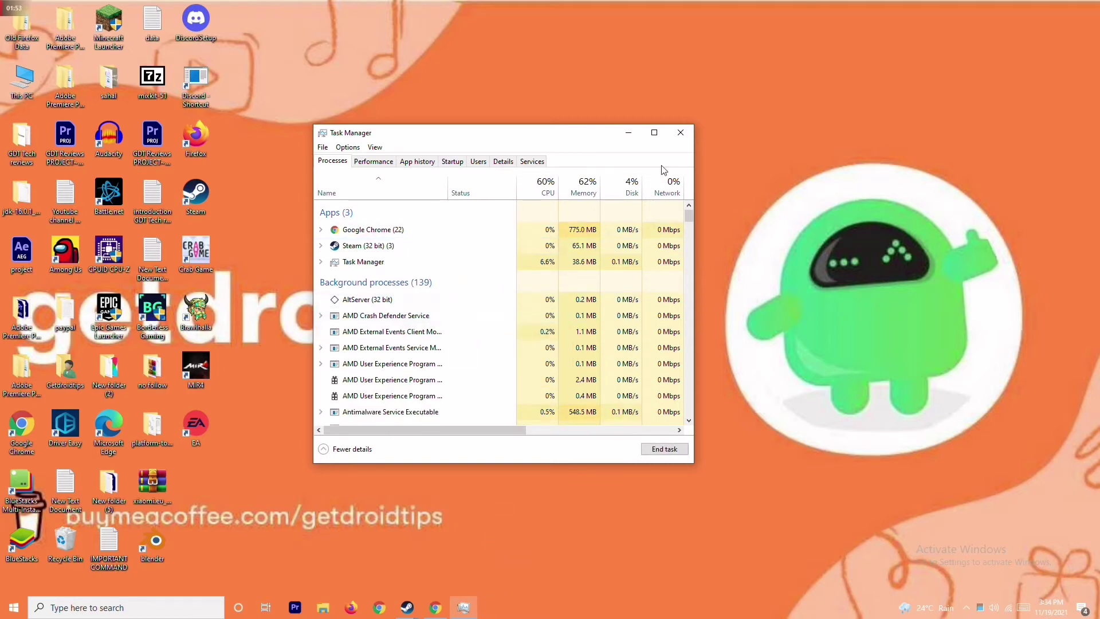
left_click(681, 133)
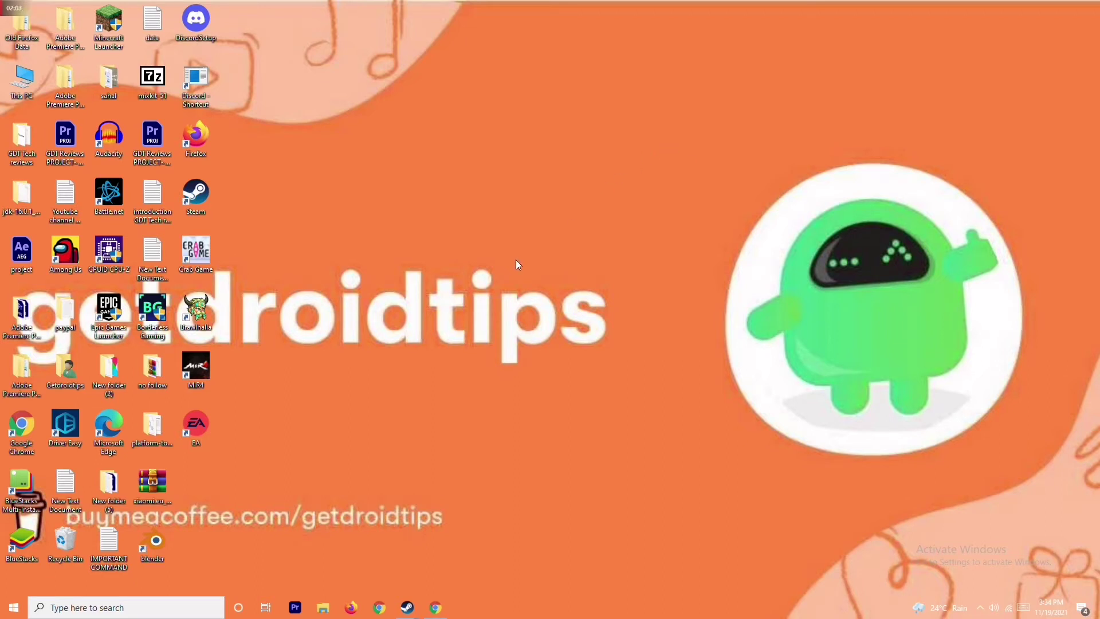
right_click(202, 269)
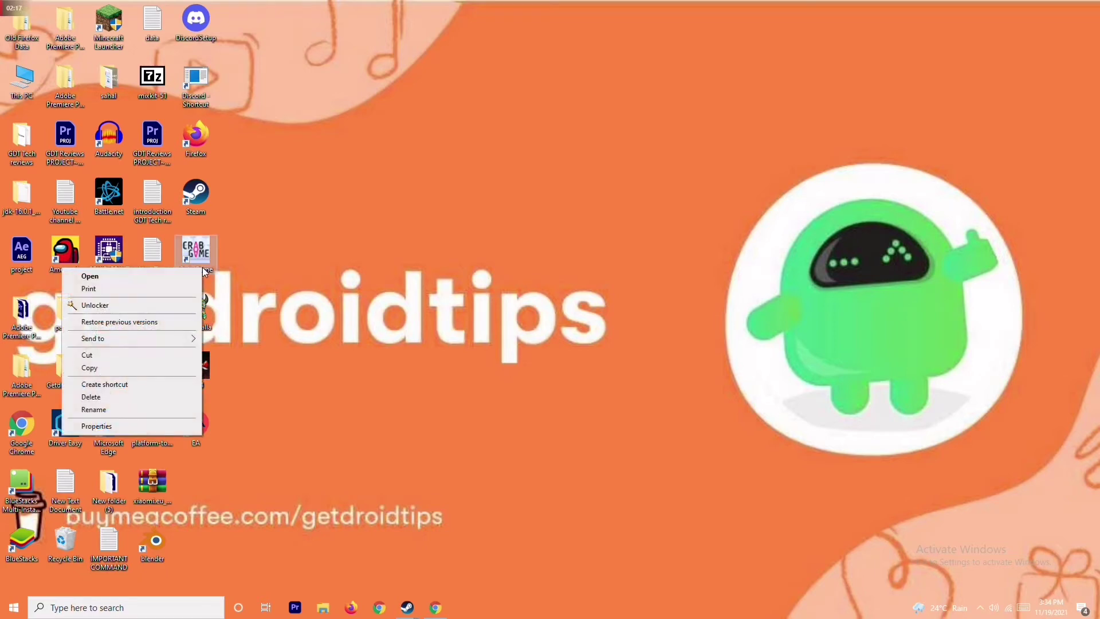
left_click(269, 259)
right_click(202, 269)
left_click(286, 269)
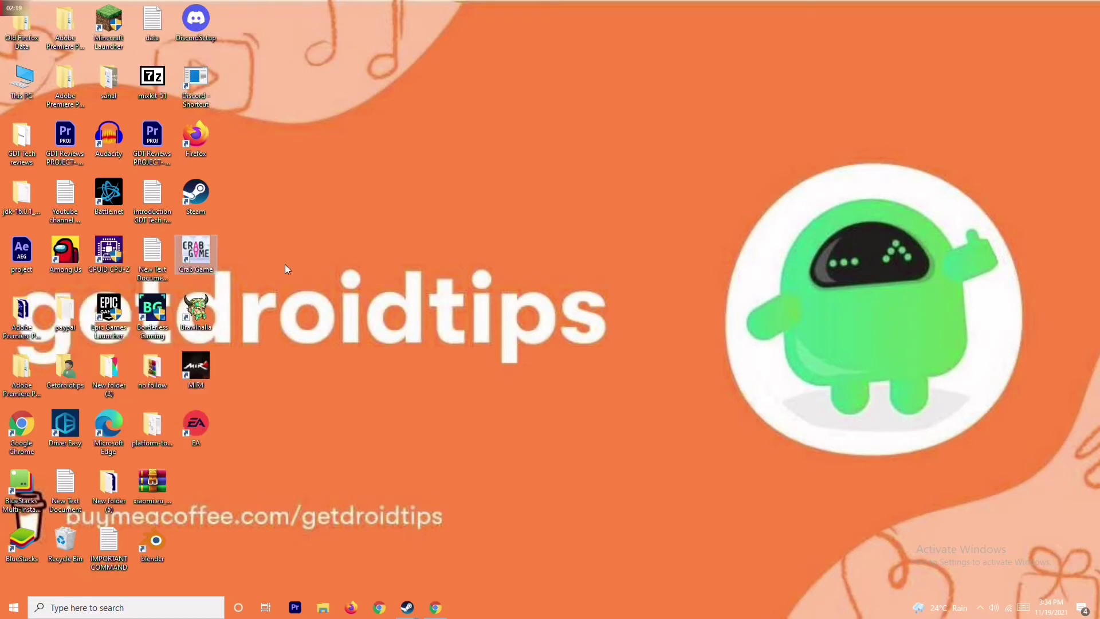
right_click(195, 270)
left_click(143, 426)
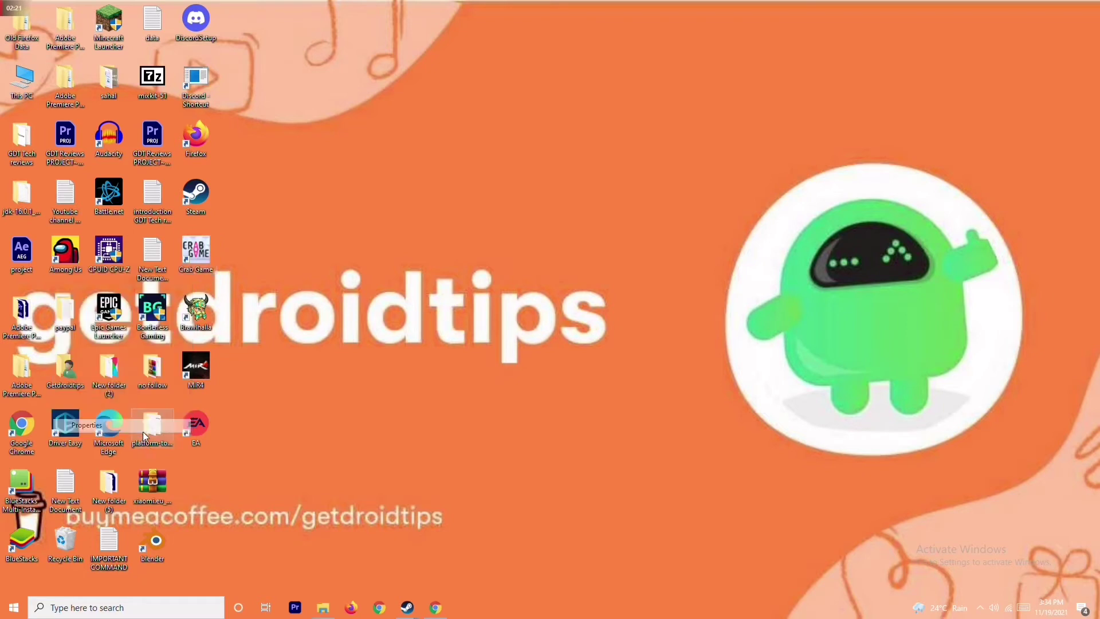
left_click(396, 275)
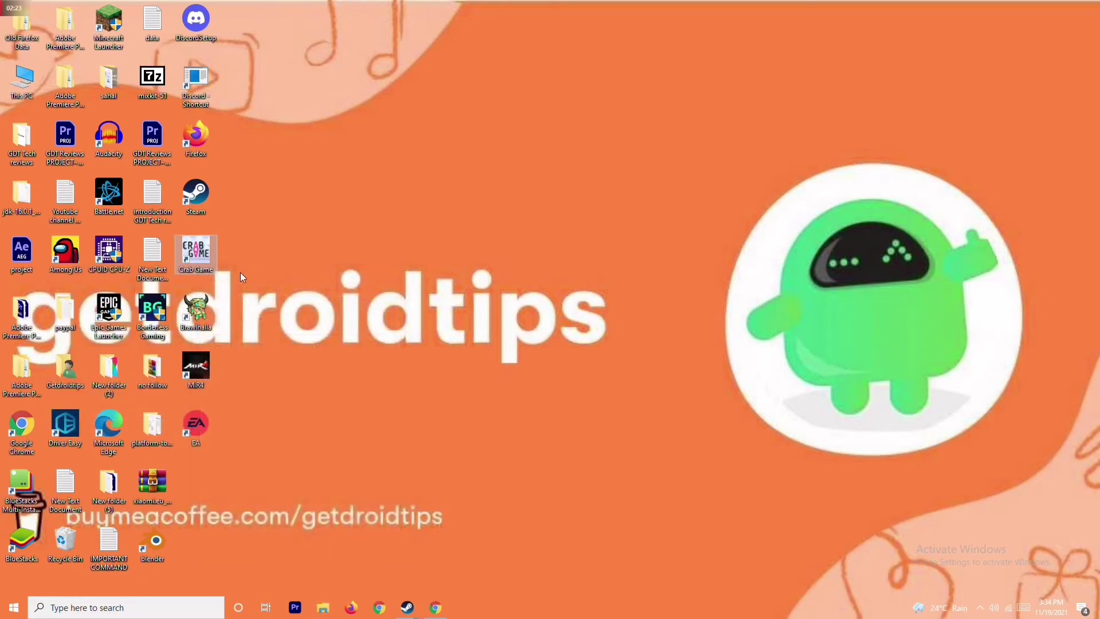
- Switch to Steam and open Crab Game's installation folder from the local files section of its properties
mouse_move(407, 612)
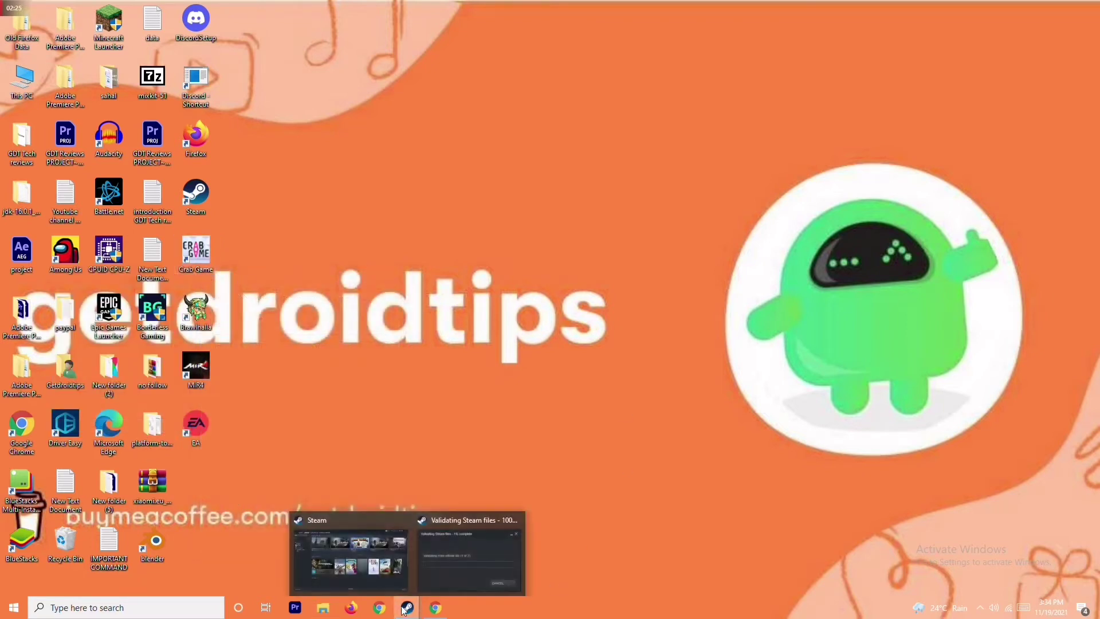
left_click(380, 547)
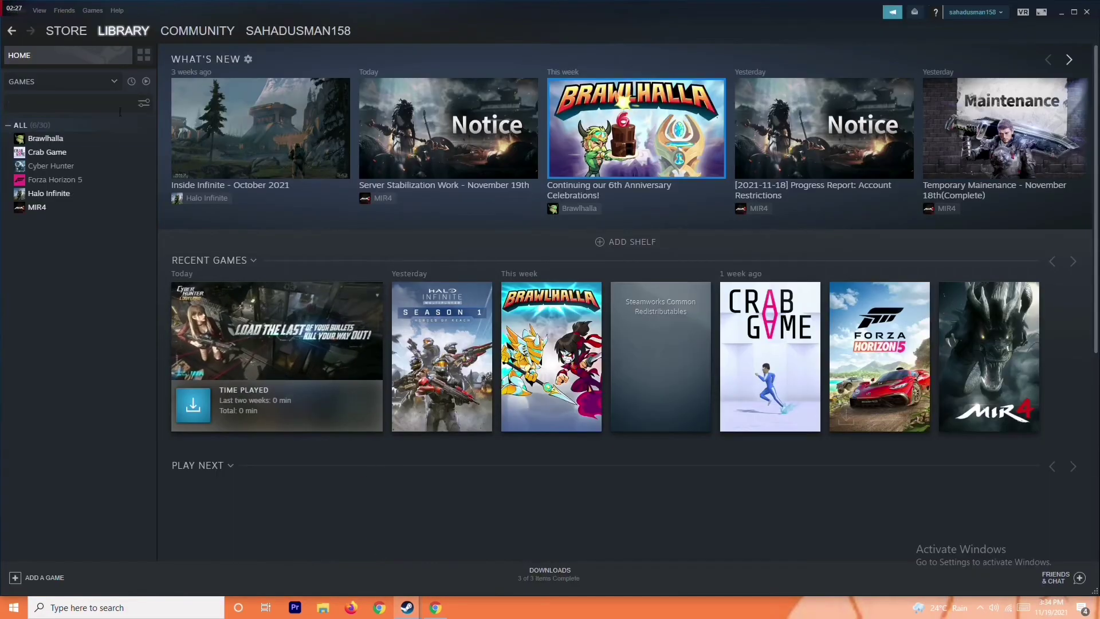
right_click(107, 157)
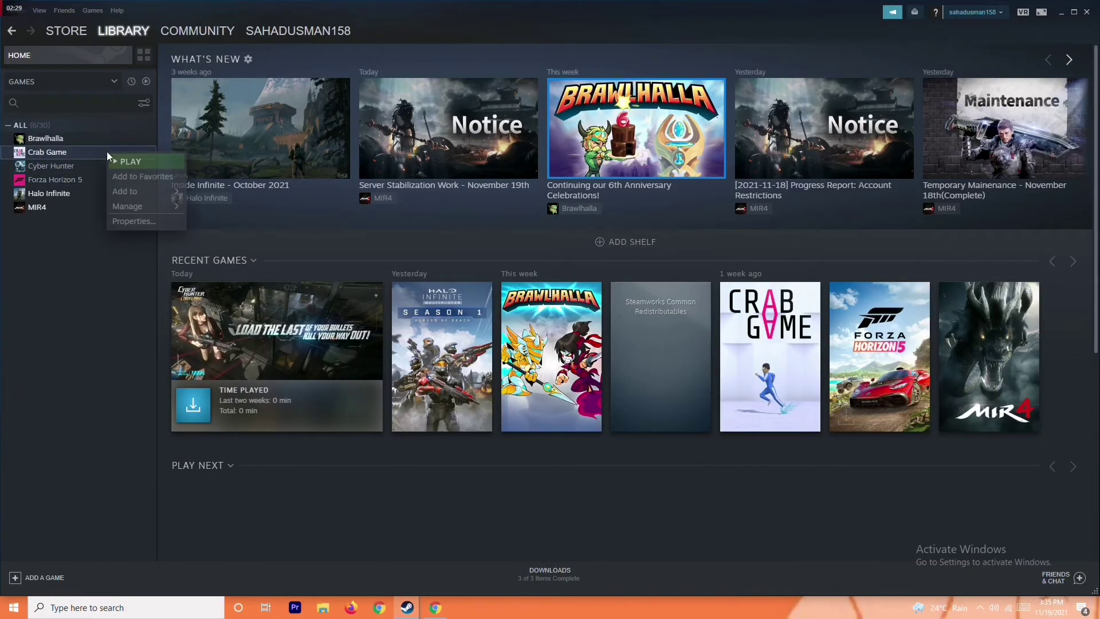
left_click(133, 221)
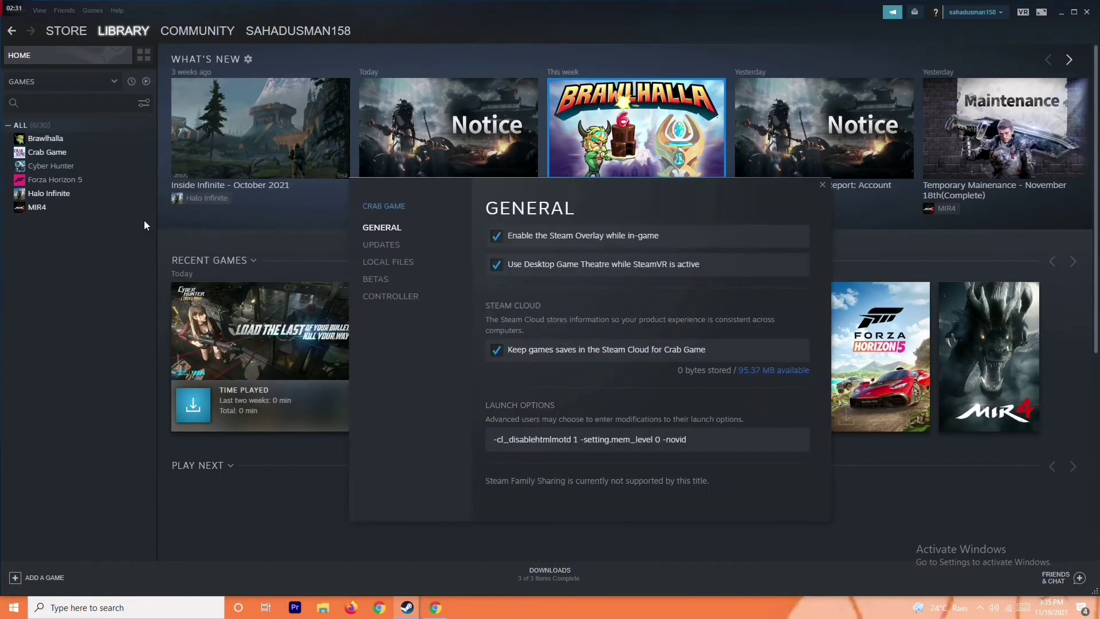
left_click(416, 264)
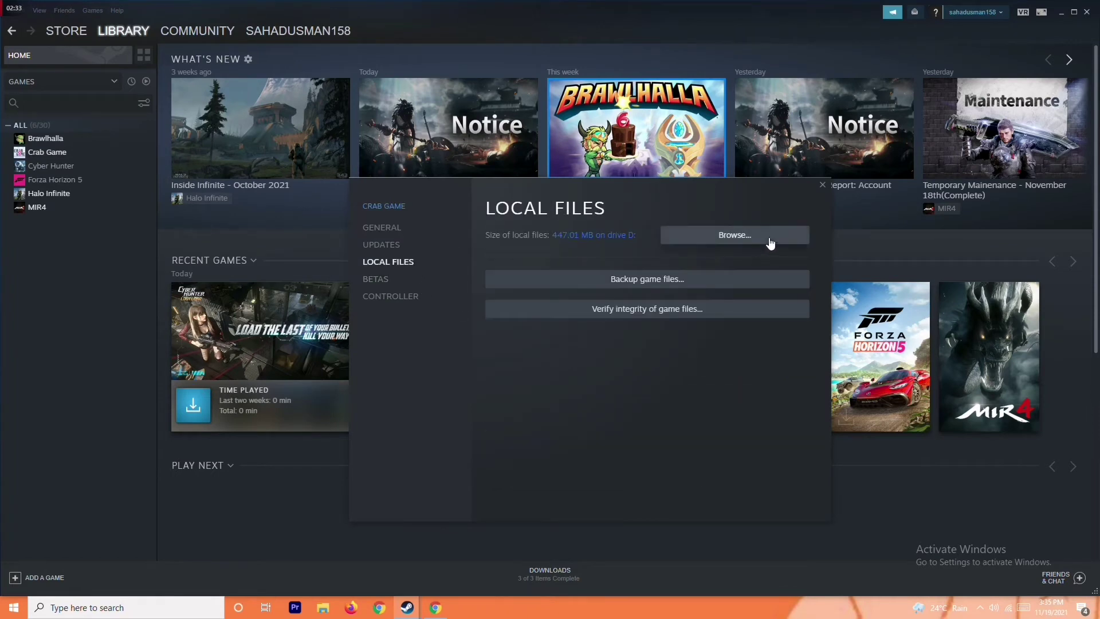
left_click(732, 229)
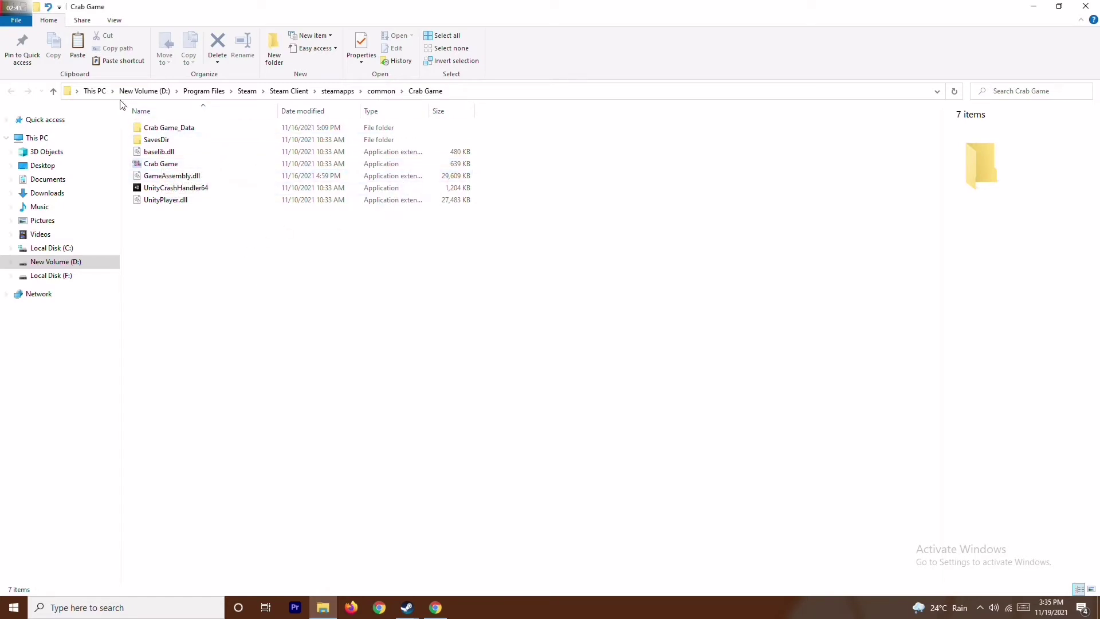
- Run the Crab Game application as administrator, and clear the game folder, Steam and game properties windows off the desktop
left_click(174, 166)
right_click(181, 164)
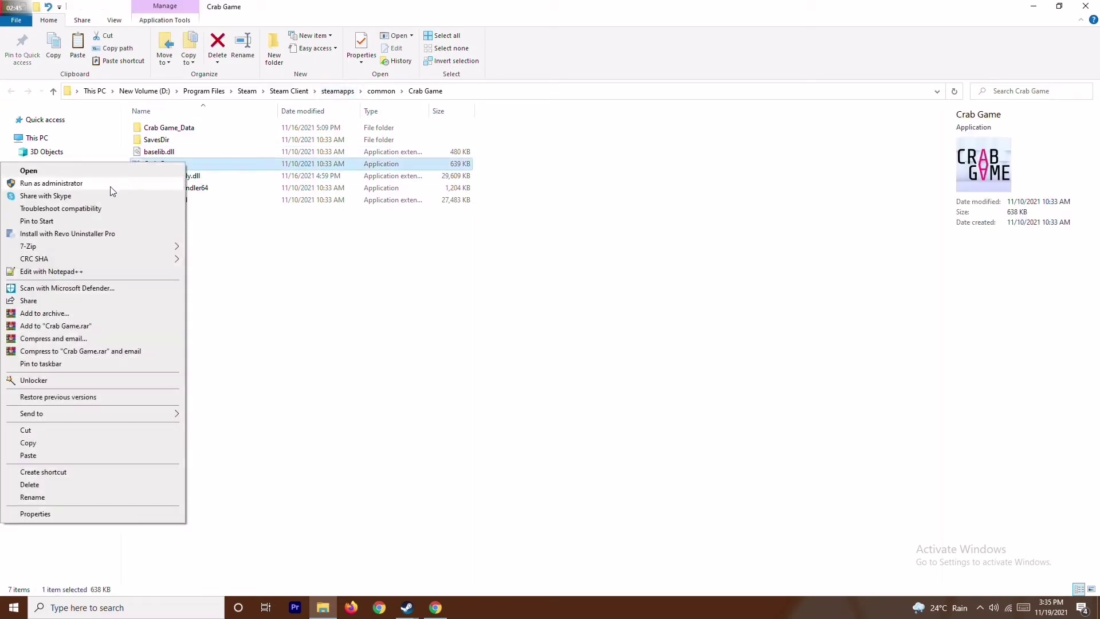
left_click(141, 184)
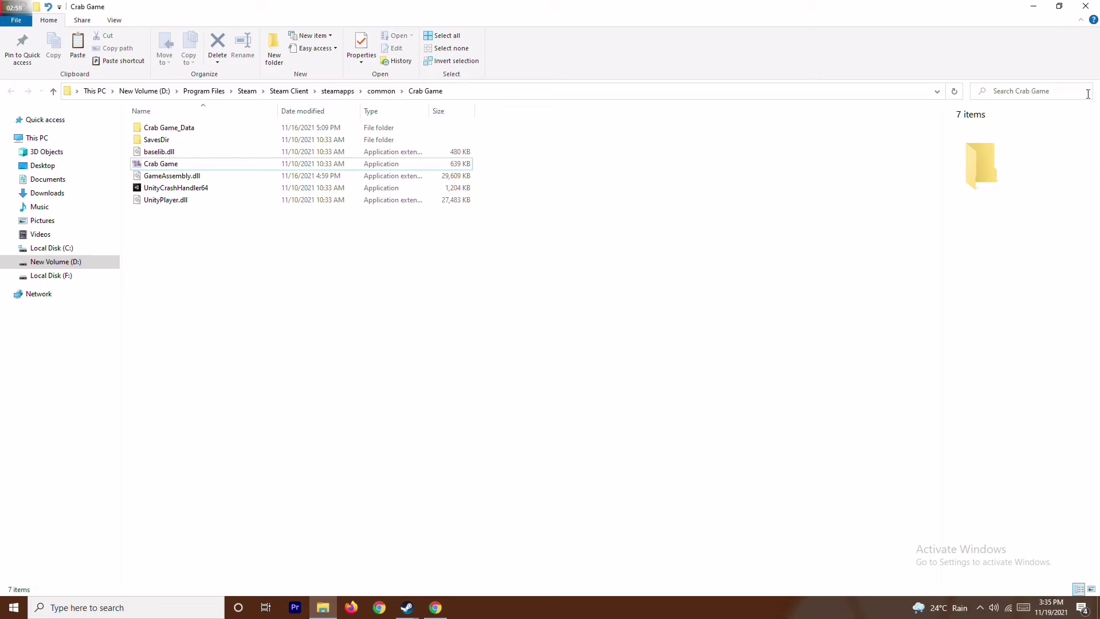
left_click(1087, 5)
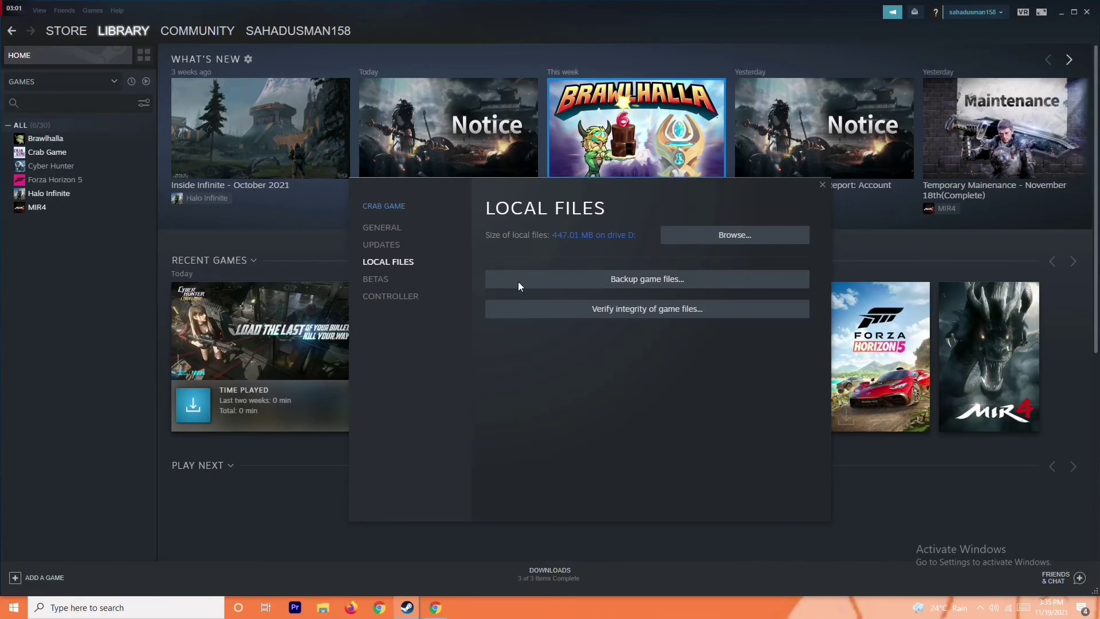
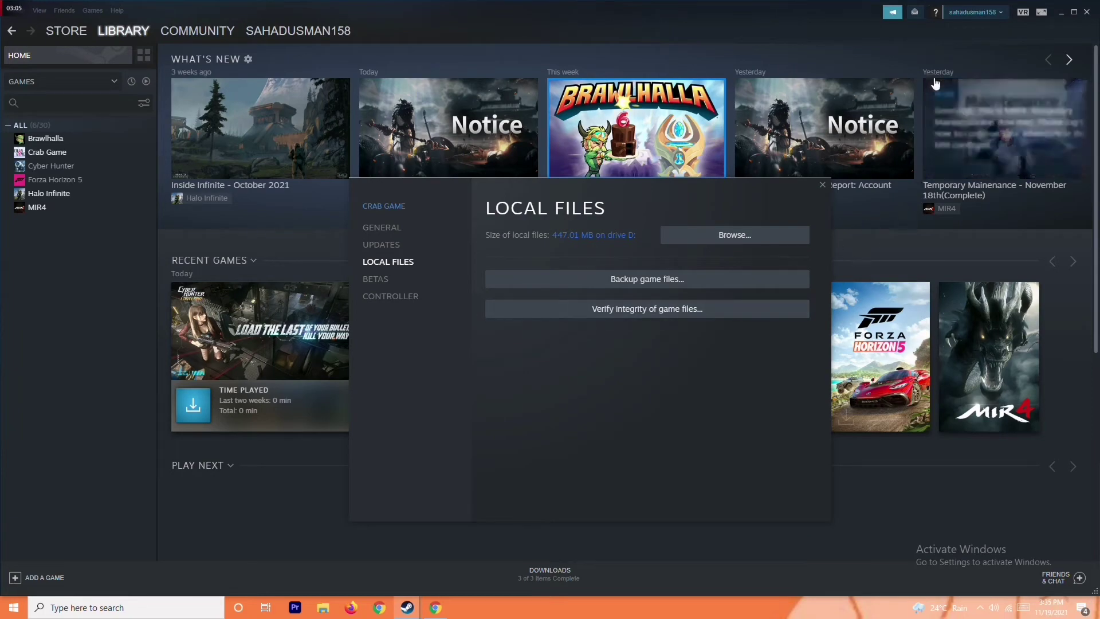
left_click(1060, 13)
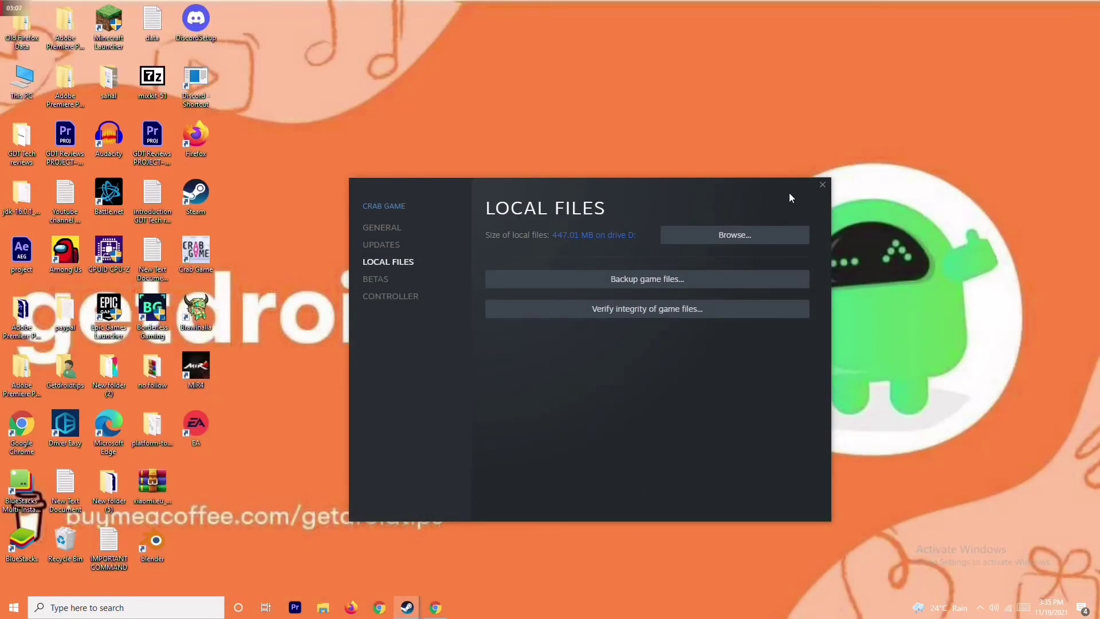
left_click(821, 185)
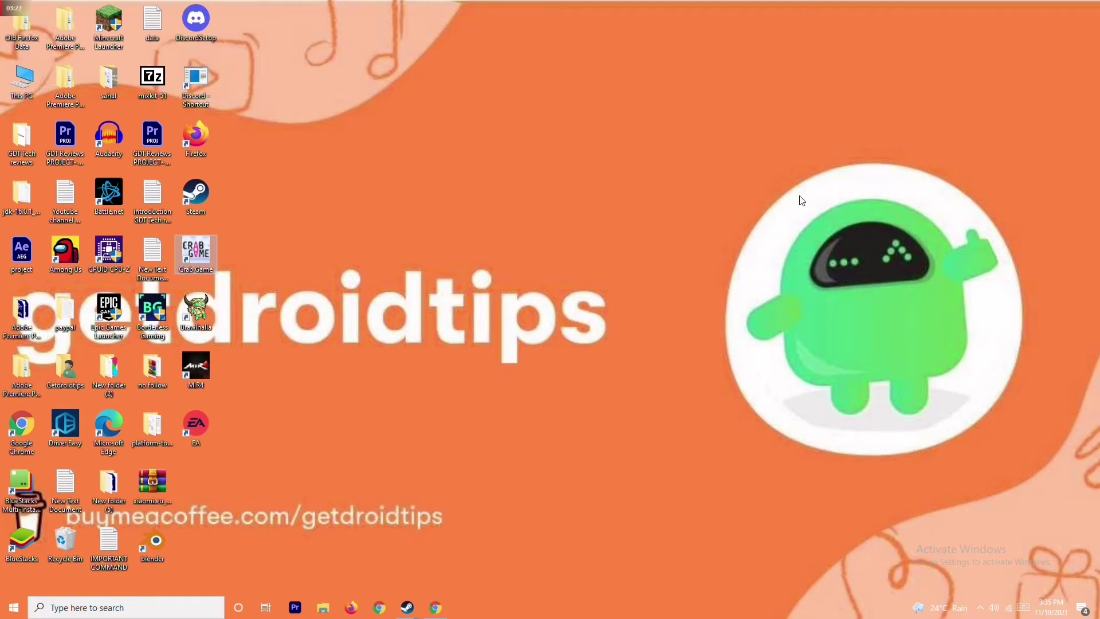
- Search Windows for "windows" and open Windows Defender Firewall
left_click(108, 614)
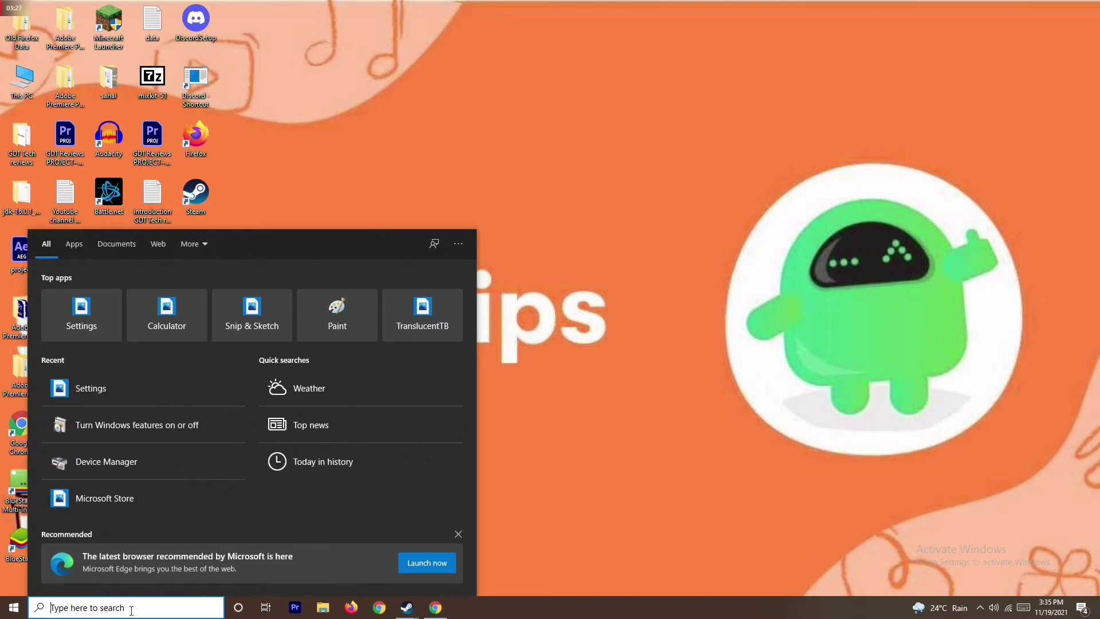
type("windows")
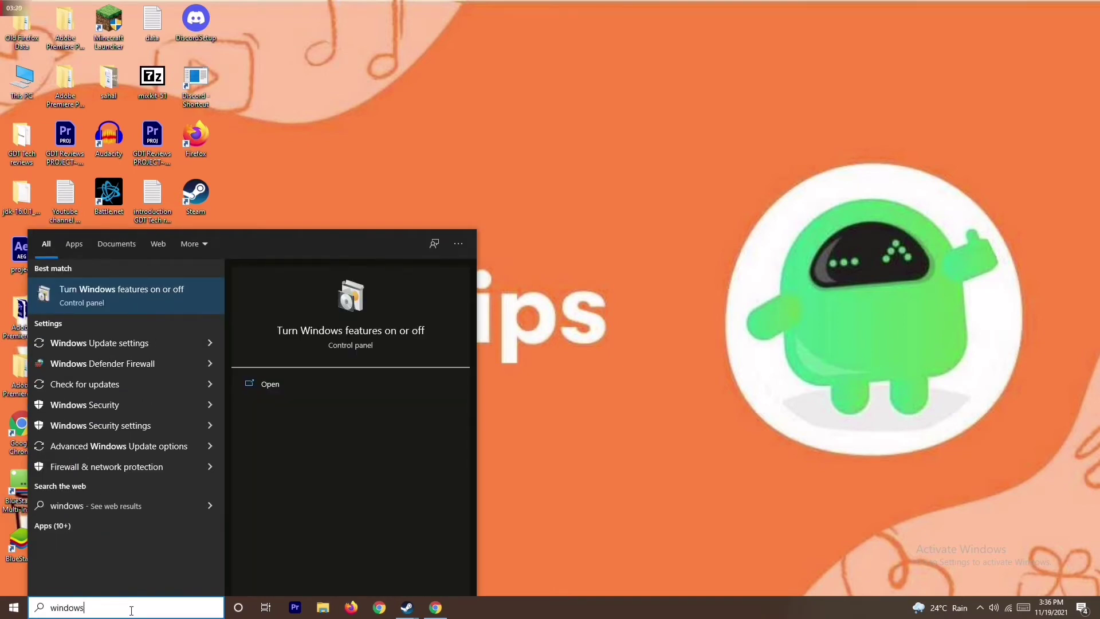
left_click(157, 364)
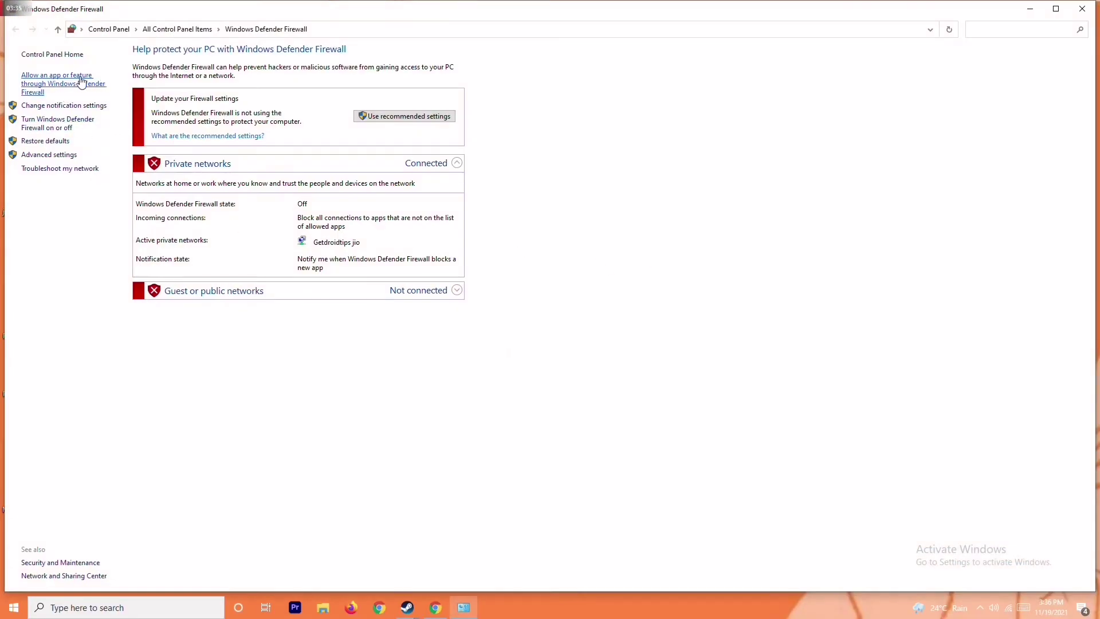
- Open the firewall on/off settings, try the private network firewall as on, set it back to off, and close the window
left_click(65, 119)
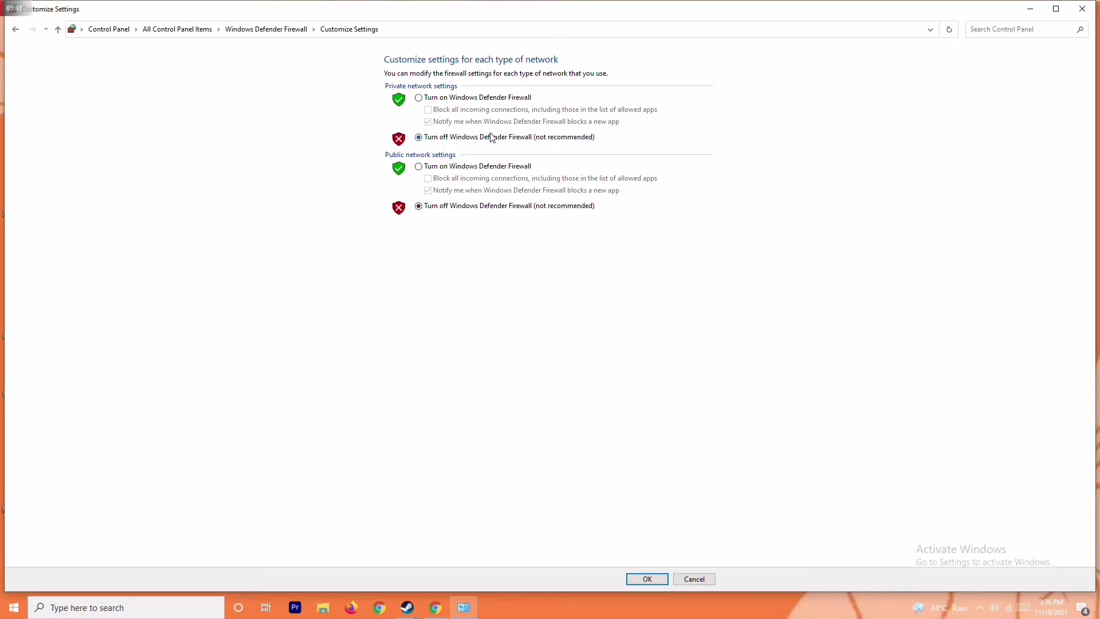
left_click(437, 98)
left_click(449, 139)
left_click(1082, 8)
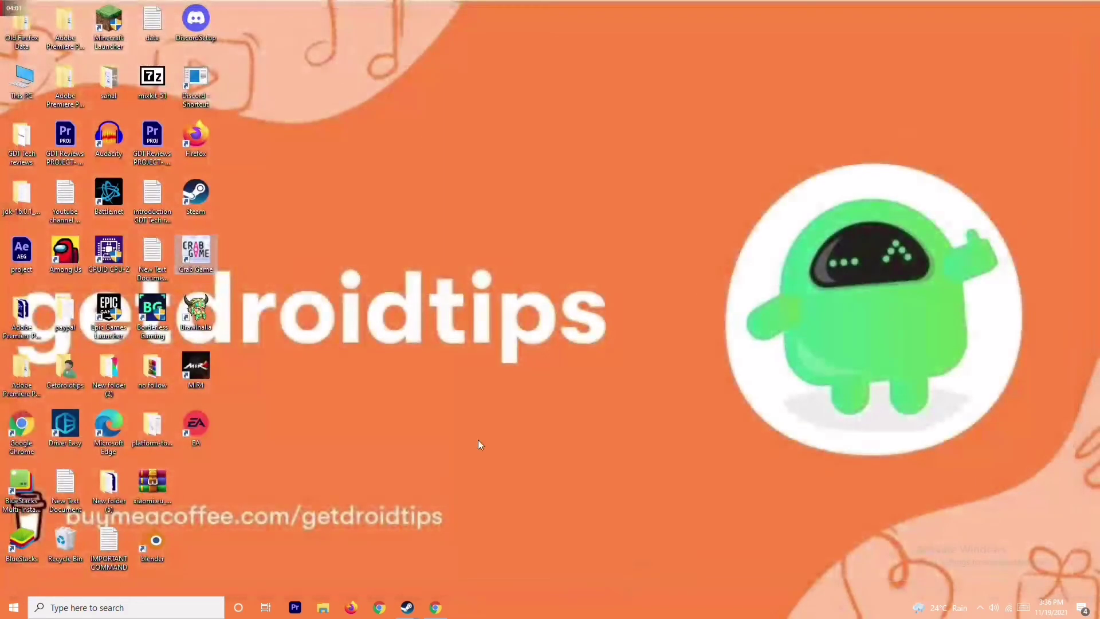
left_click(14, 607)
left_click(14, 581)
left_click(568, 420)
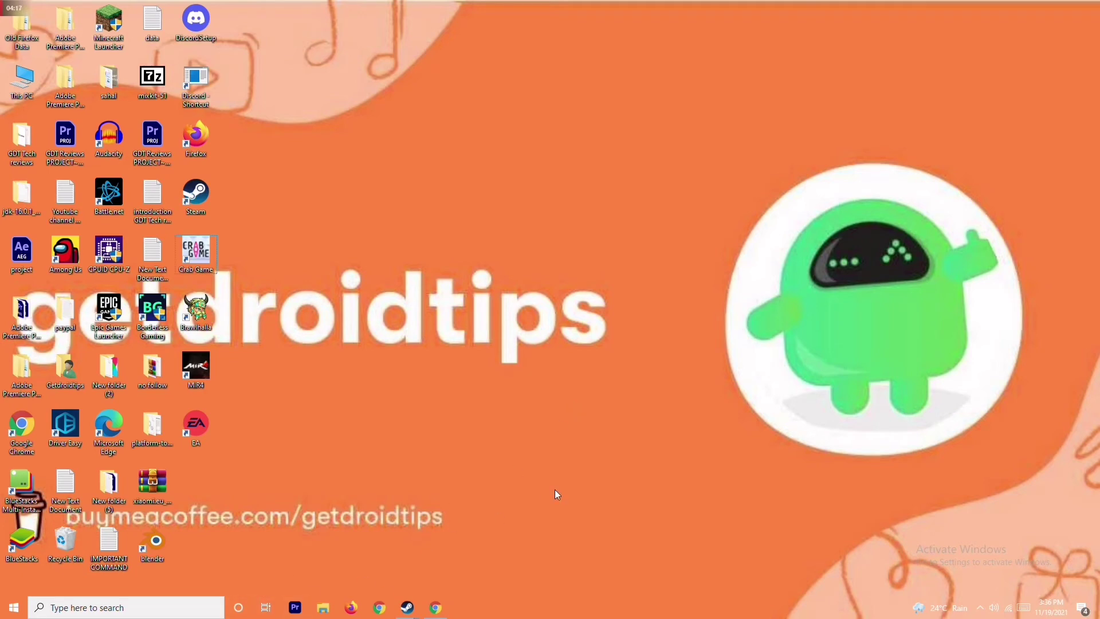
- Open Windows Settings and go through Update & Security and Windows Security to the Virus & threat protection settings
key("super+i")
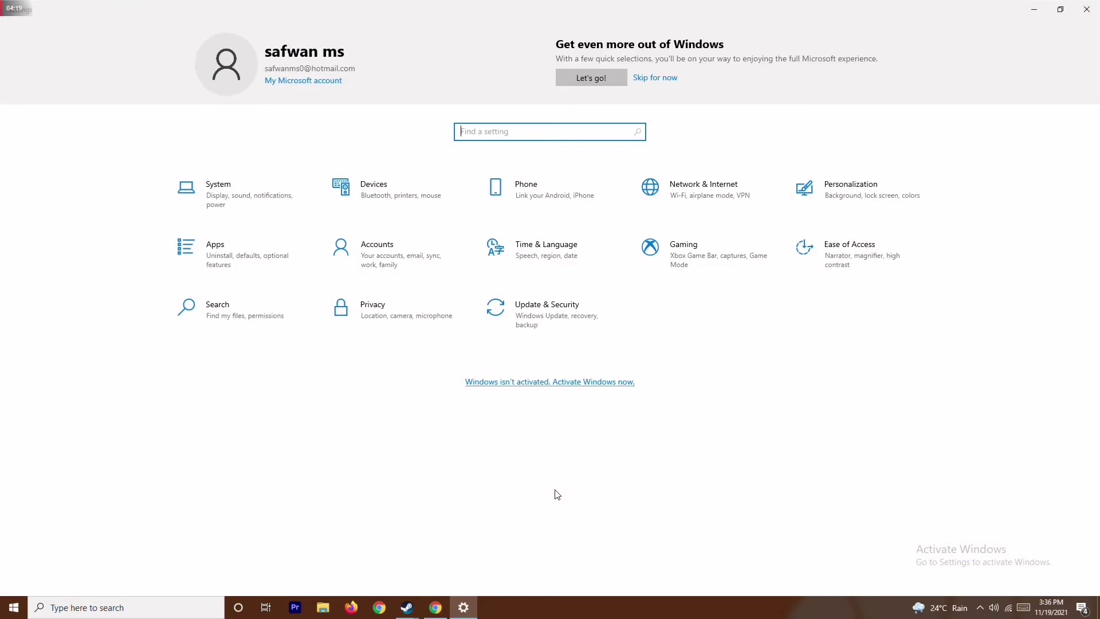
left_click(558, 307)
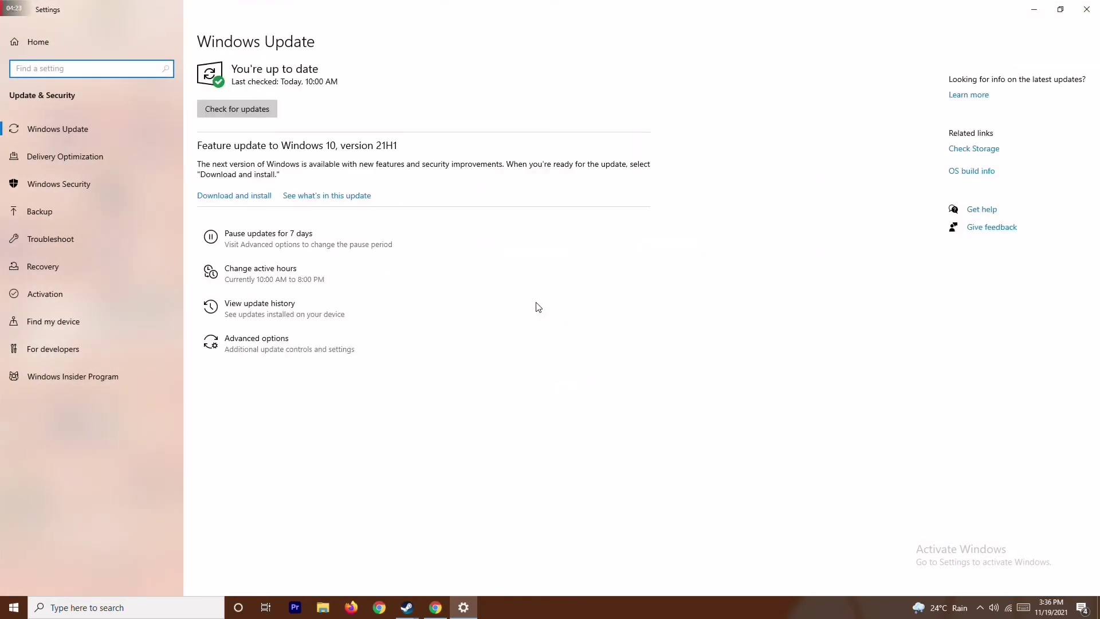
left_click(71, 185)
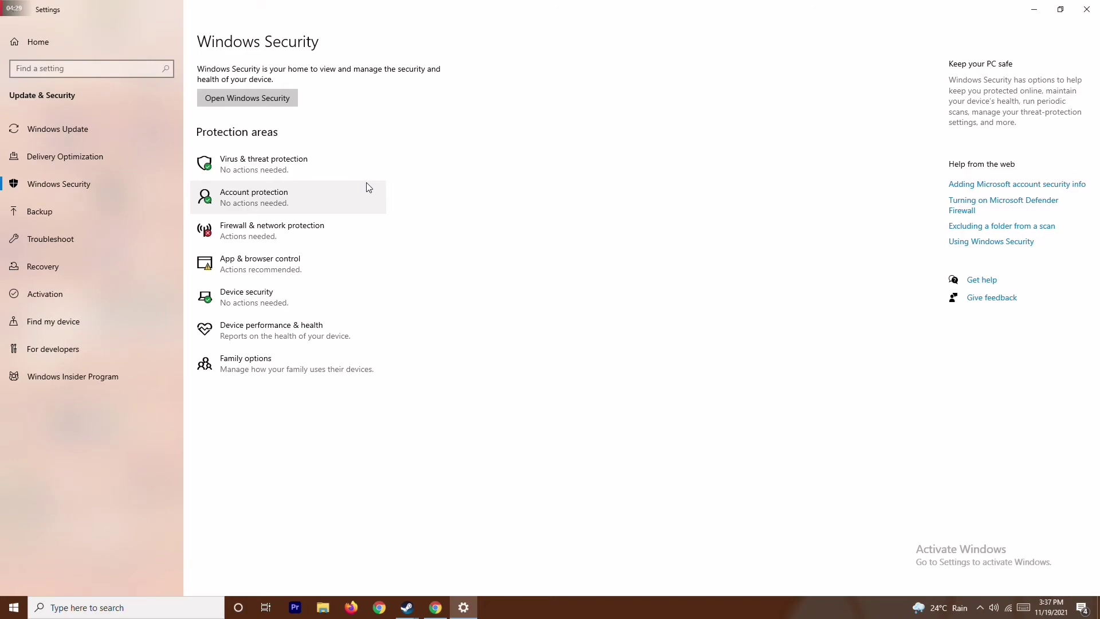
left_click(335, 168)
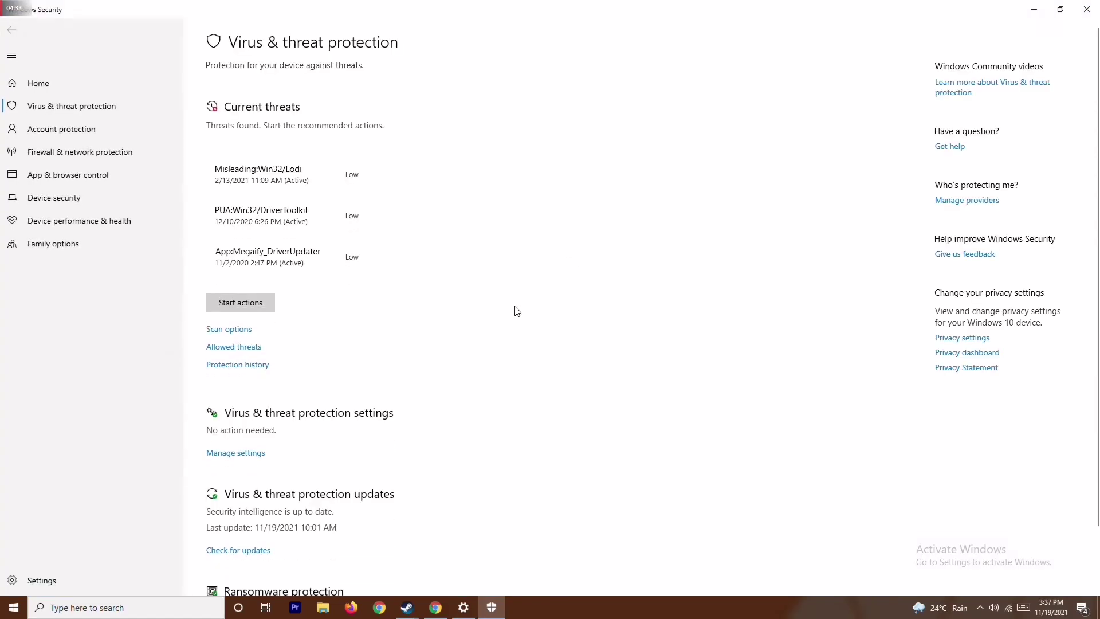
scroll(338, 384, "down", 2)
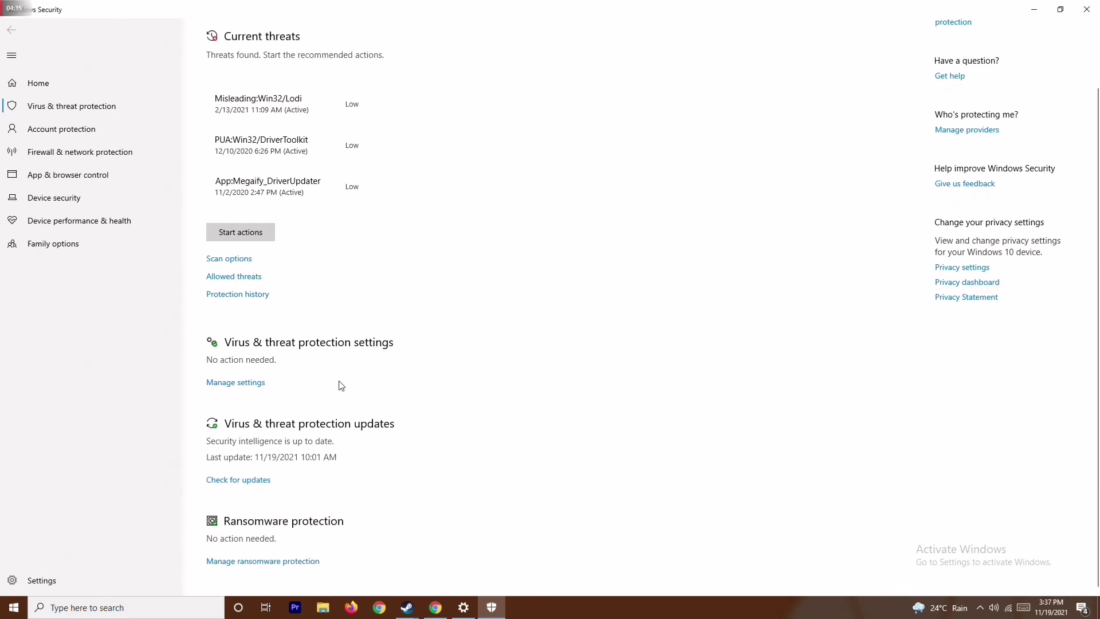
left_click(245, 385)
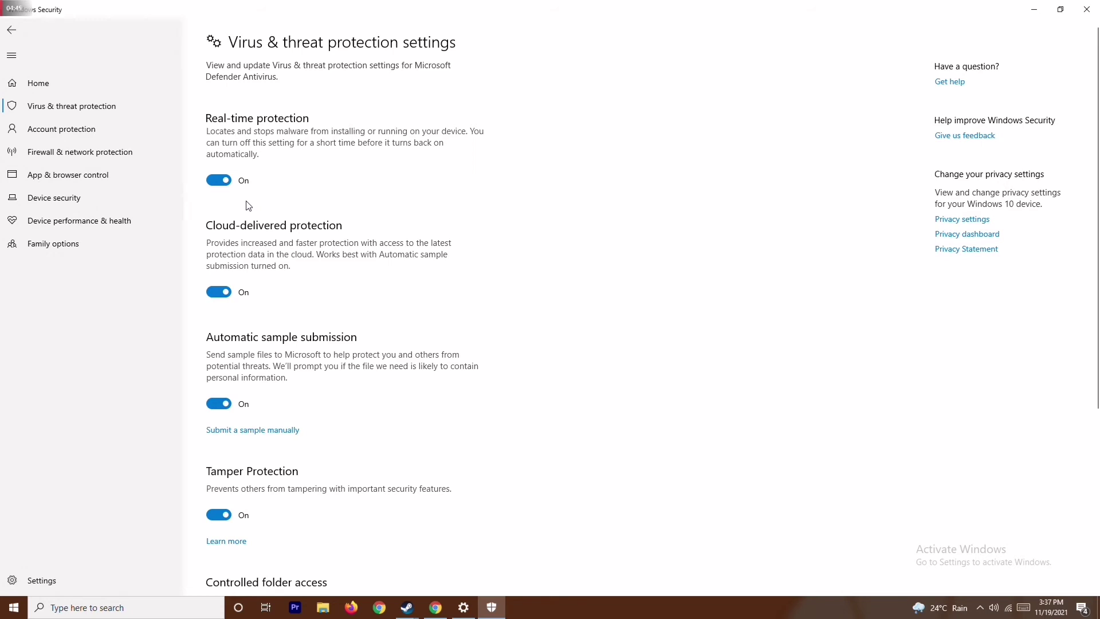
- Turn off Real-time protection, allow Windows Security to make the change, and close Windows Security and Settings
left_click(220, 181)
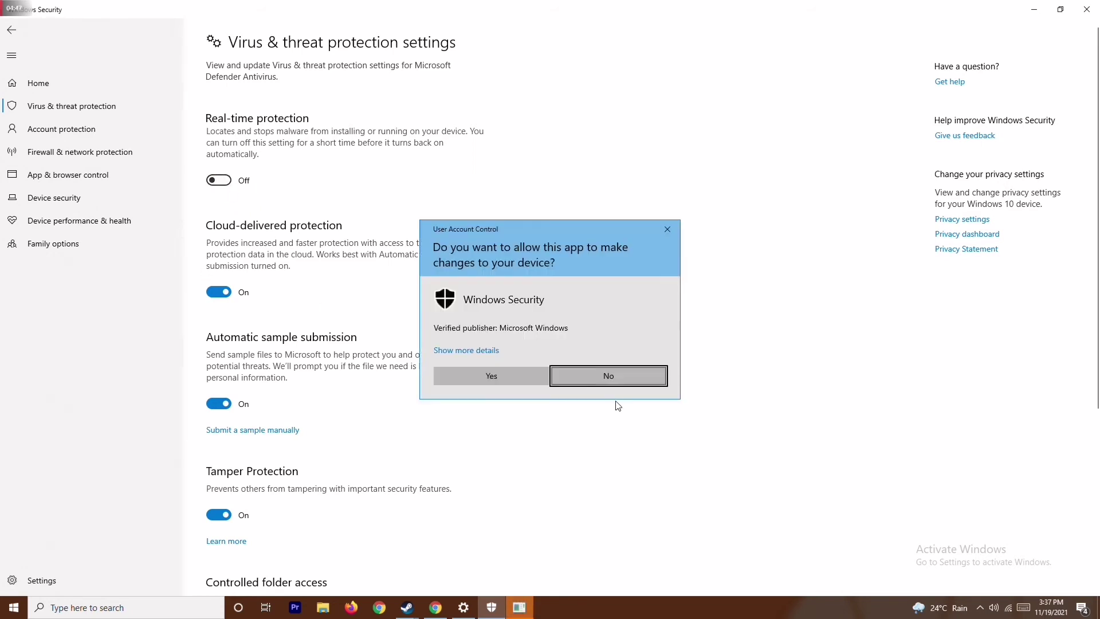
left_click(511, 374)
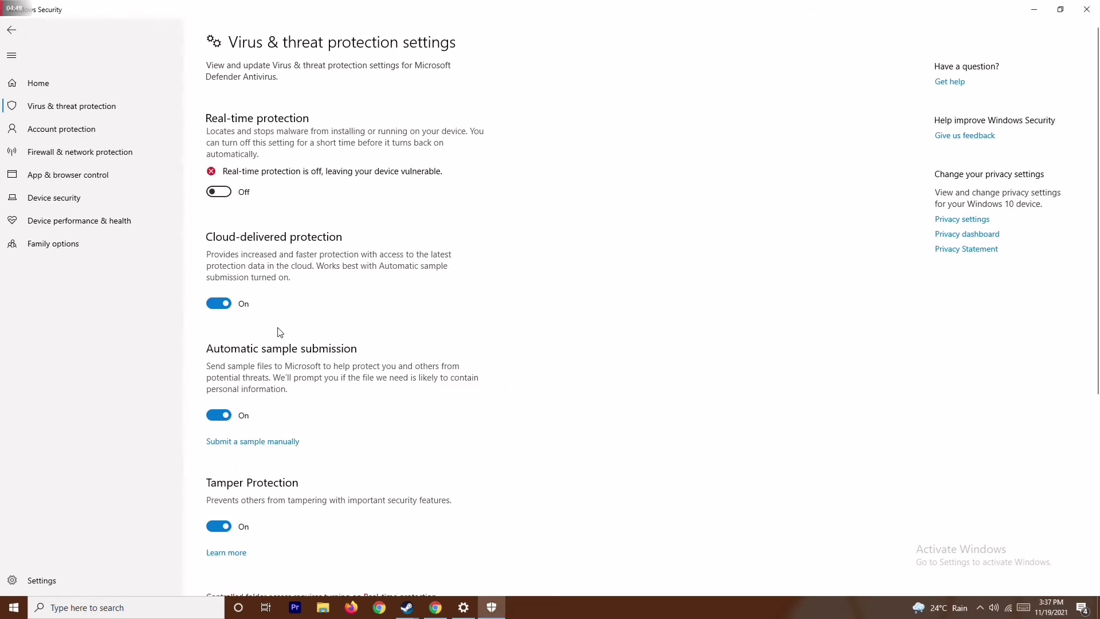
left_click(1095, 6)
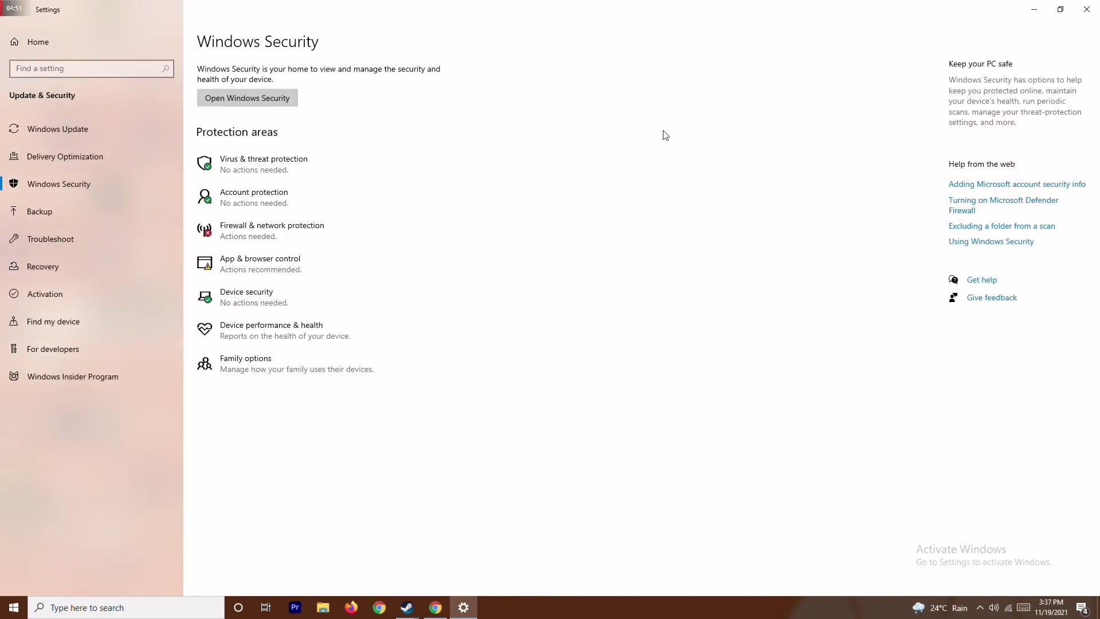
left_click(1095, 6)
right_click(442, 264)
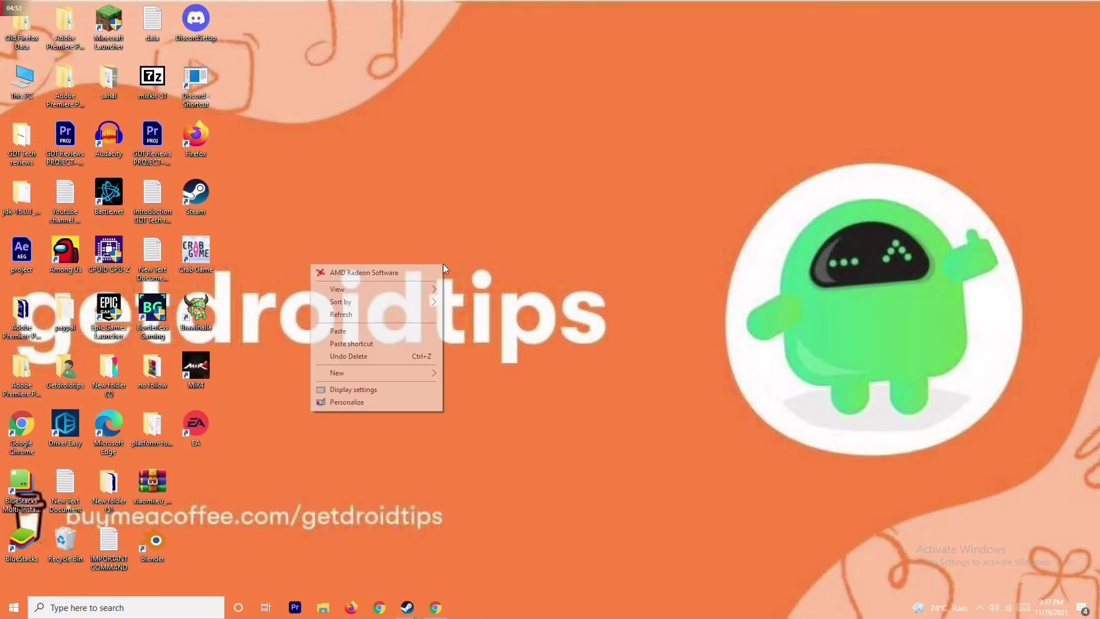
left_click(411, 319)
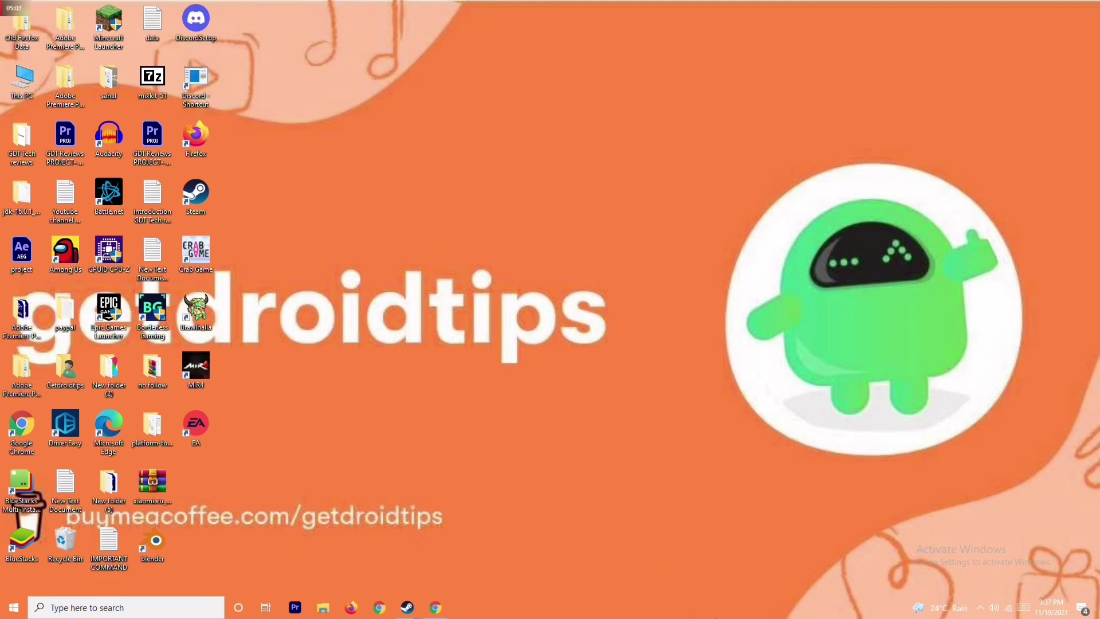
right_click(725, 611)
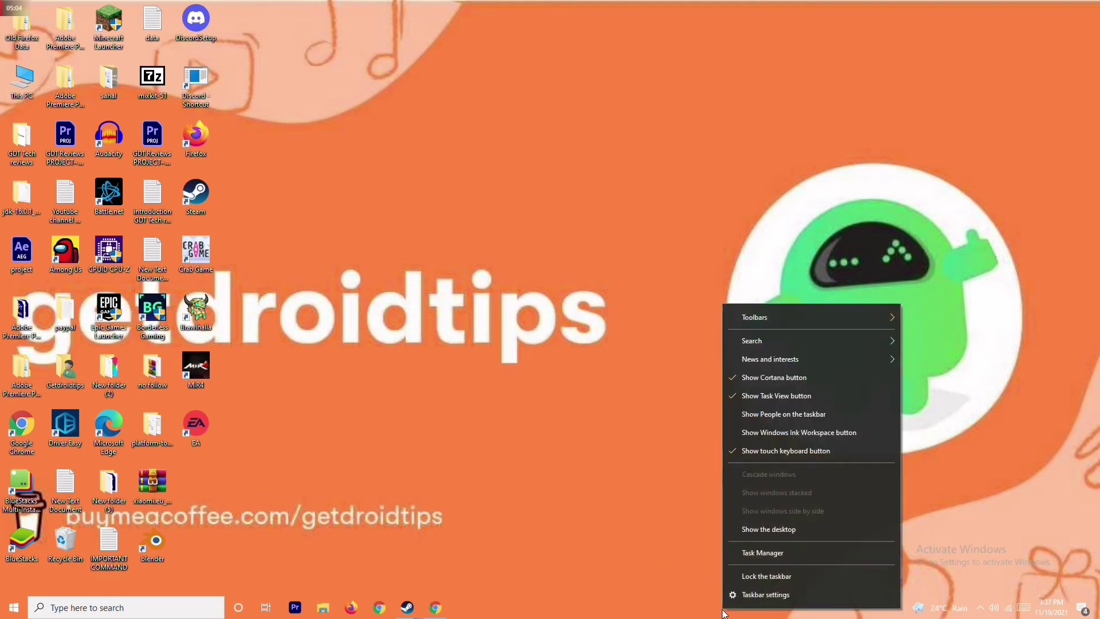
left_click(453, 249)
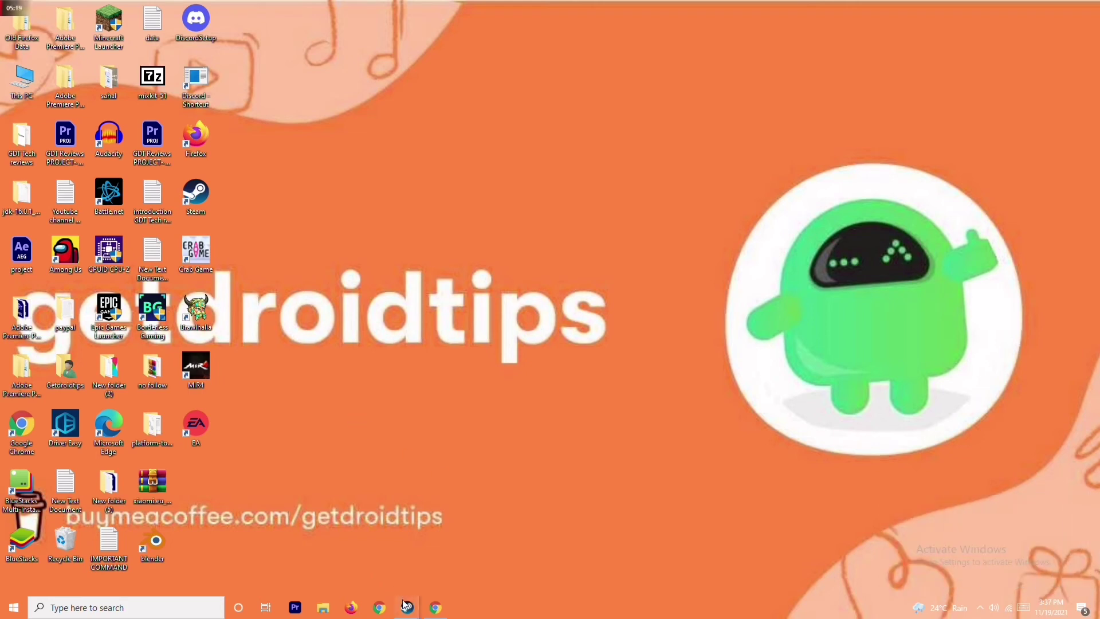
- Switch to the Steam library, look at the options available for Forza Horizon 5, and open its page
mouse_move(405, 604)
left_click(386, 548)
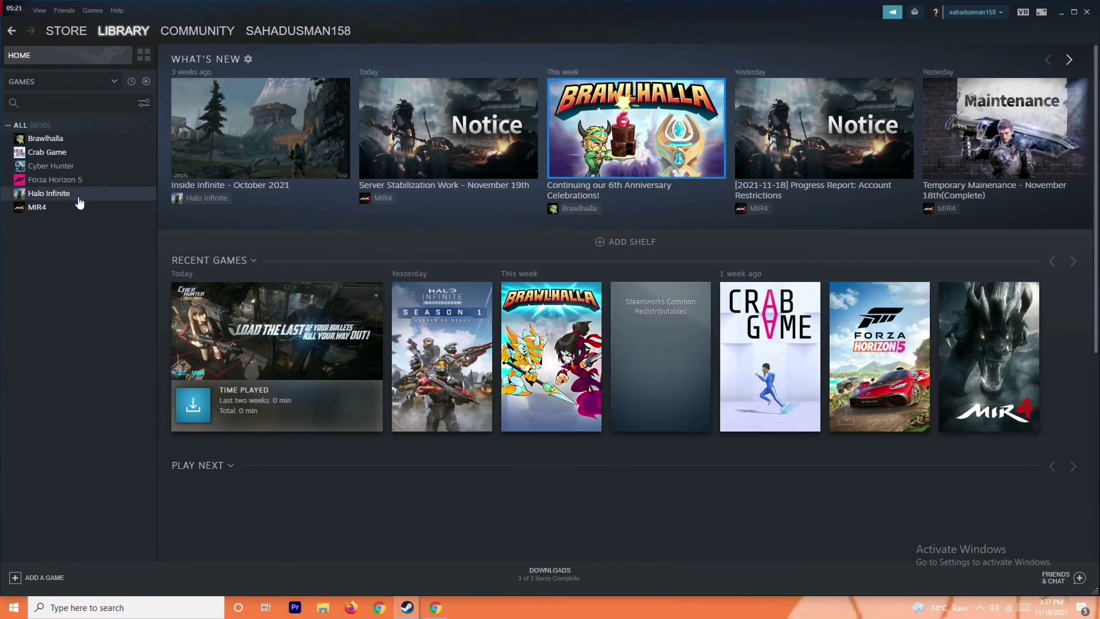
right_click(95, 182)
mouse_move(121, 236)
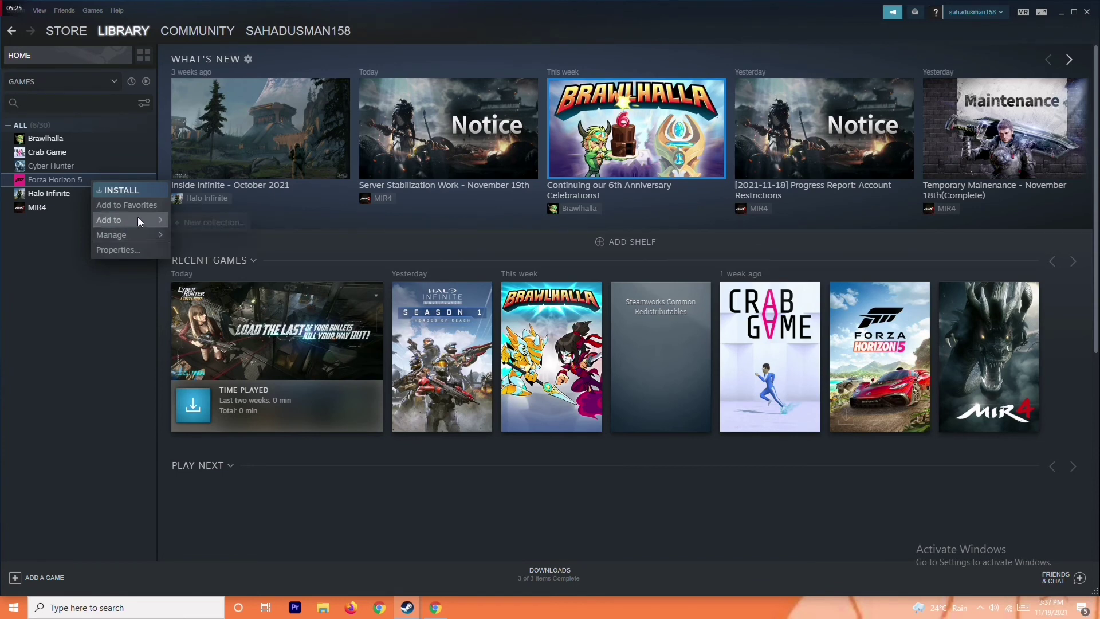
left_click(71, 284)
left_click(87, 182)
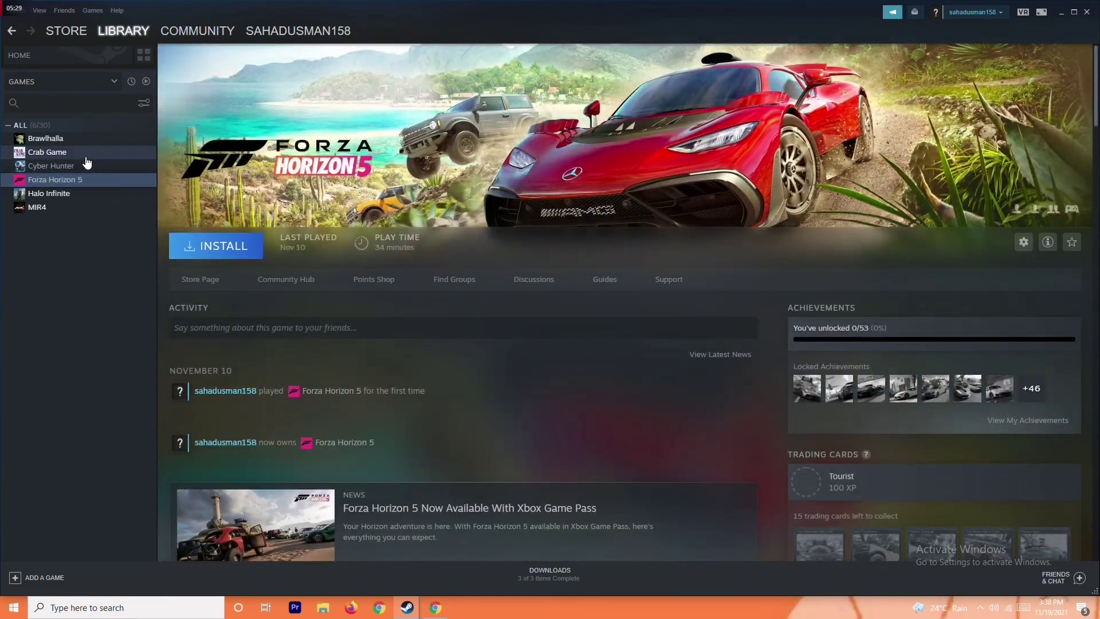
- Open Crab Game's page in the library, look at its Manage options, and minimize Steam
left_click(70, 151)
right_click(98, 156)
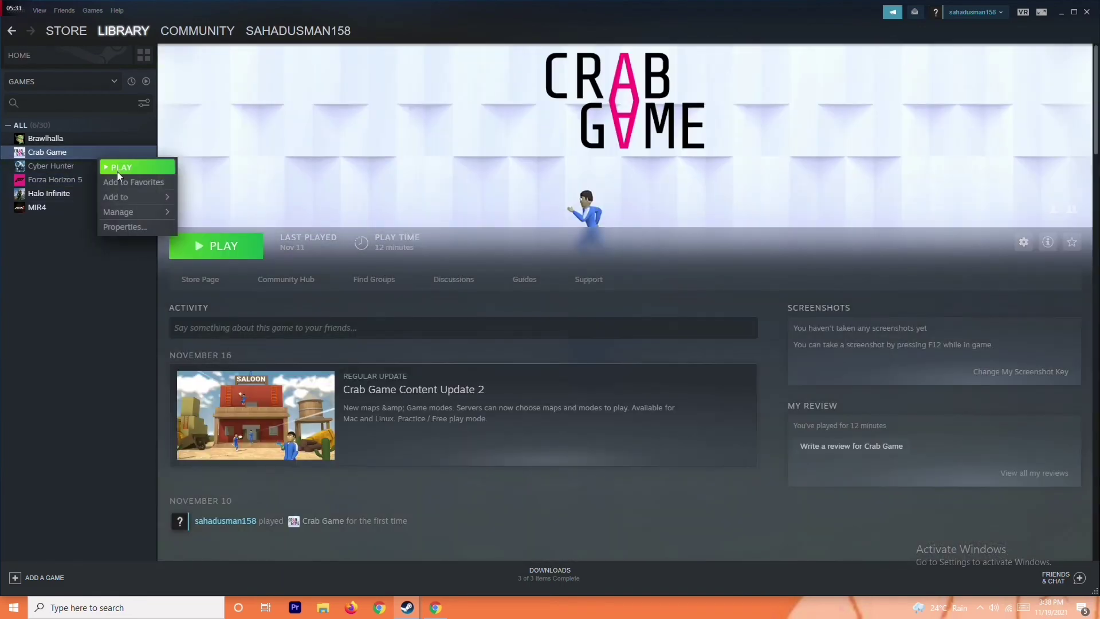
mouse_move(129, 212)
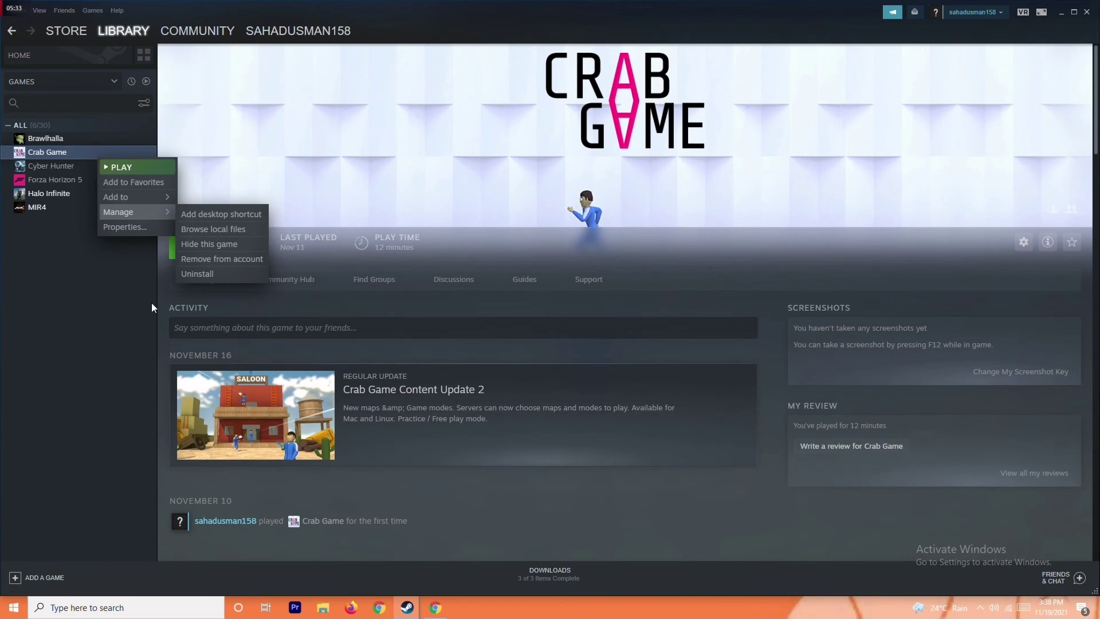
left_click(82, 321)
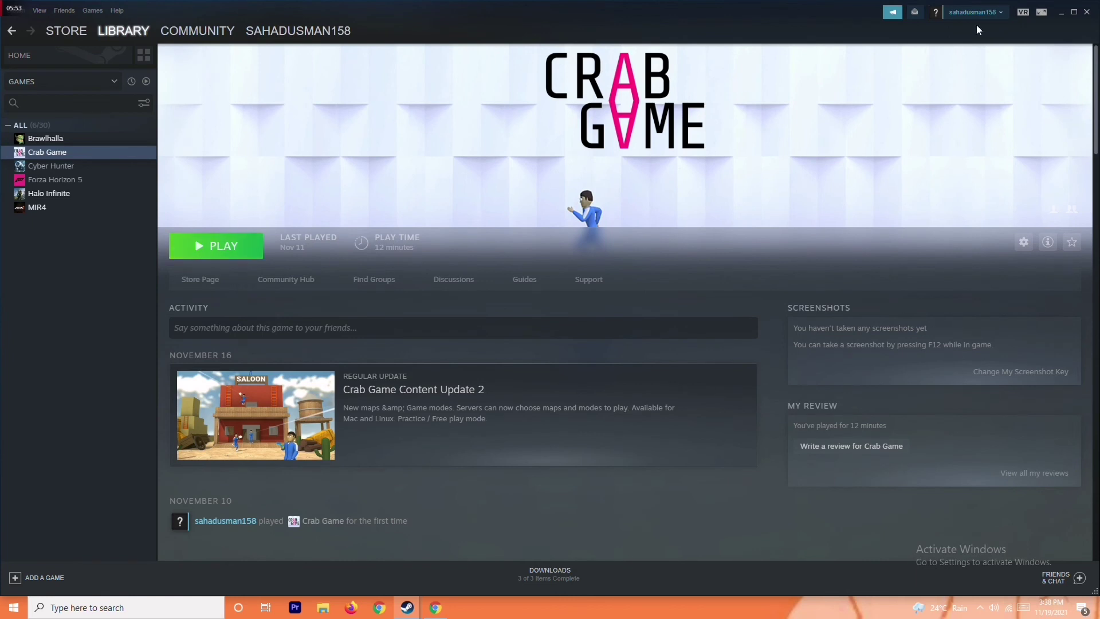
left_click(1060, 12)
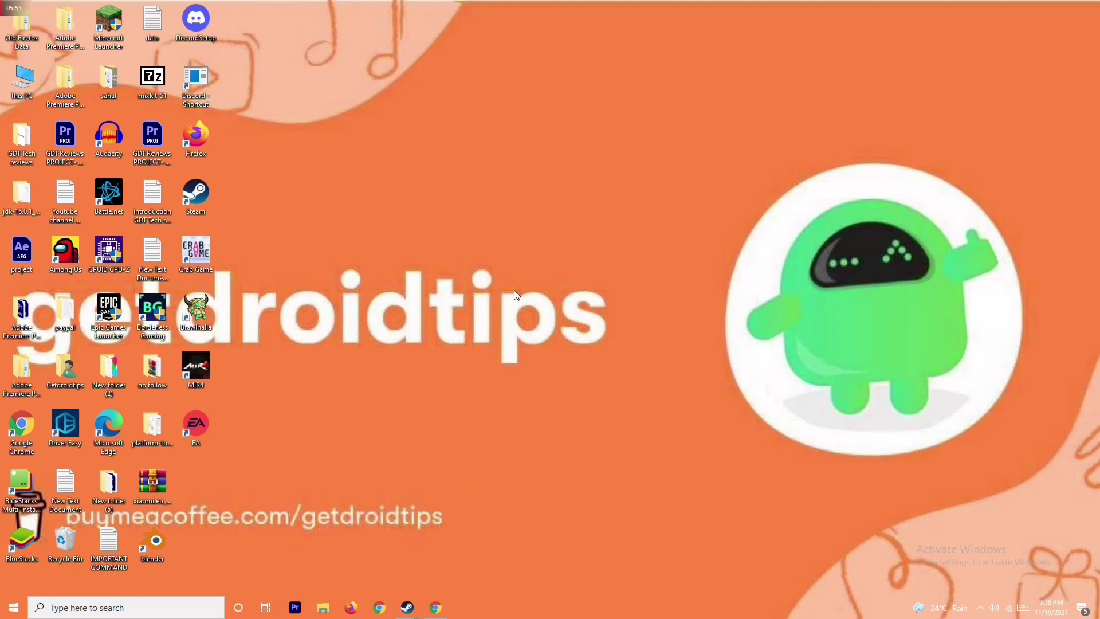